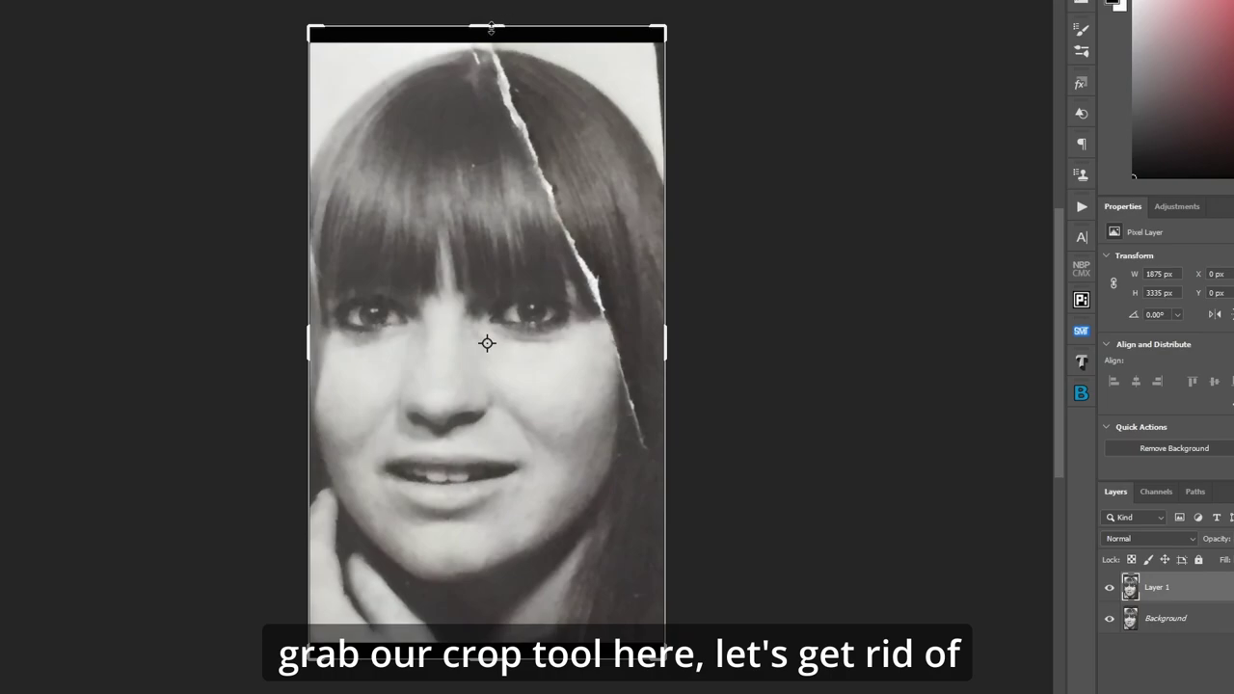
- Crop the black bars off the top and bottom of the woman's portrait with the crop fill set to Background (default)
drag(496, 23, 497, 34)
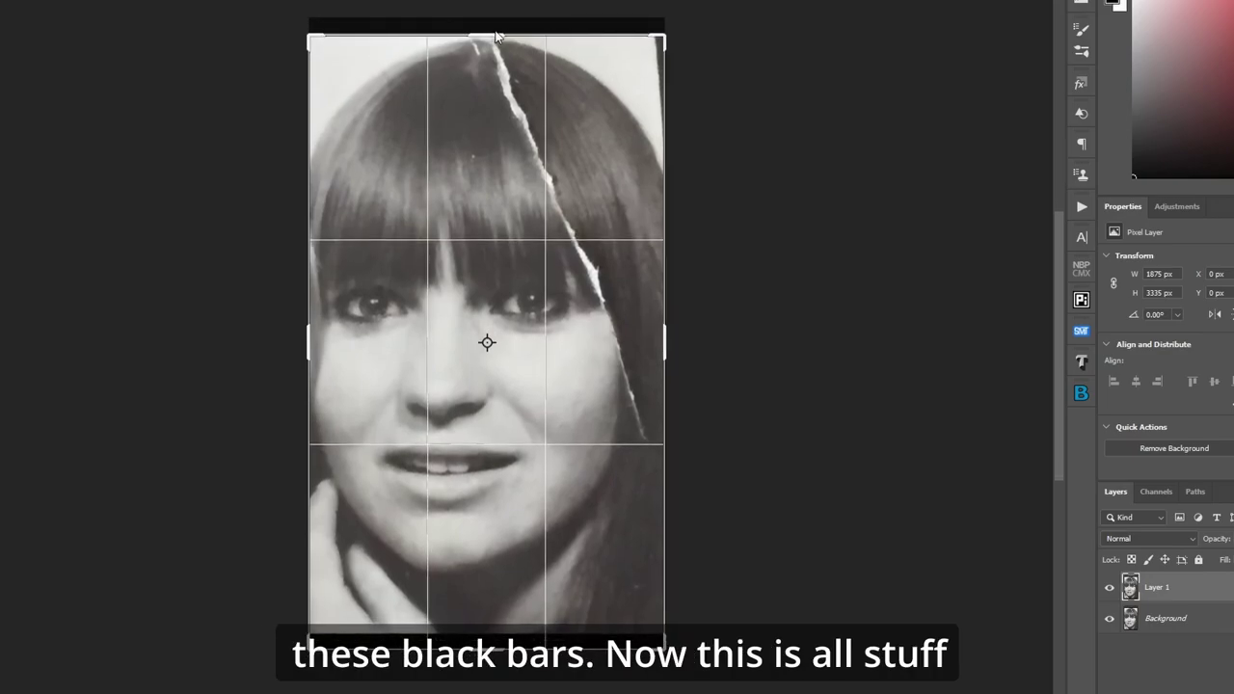
drag(498, 651, 493, 638)
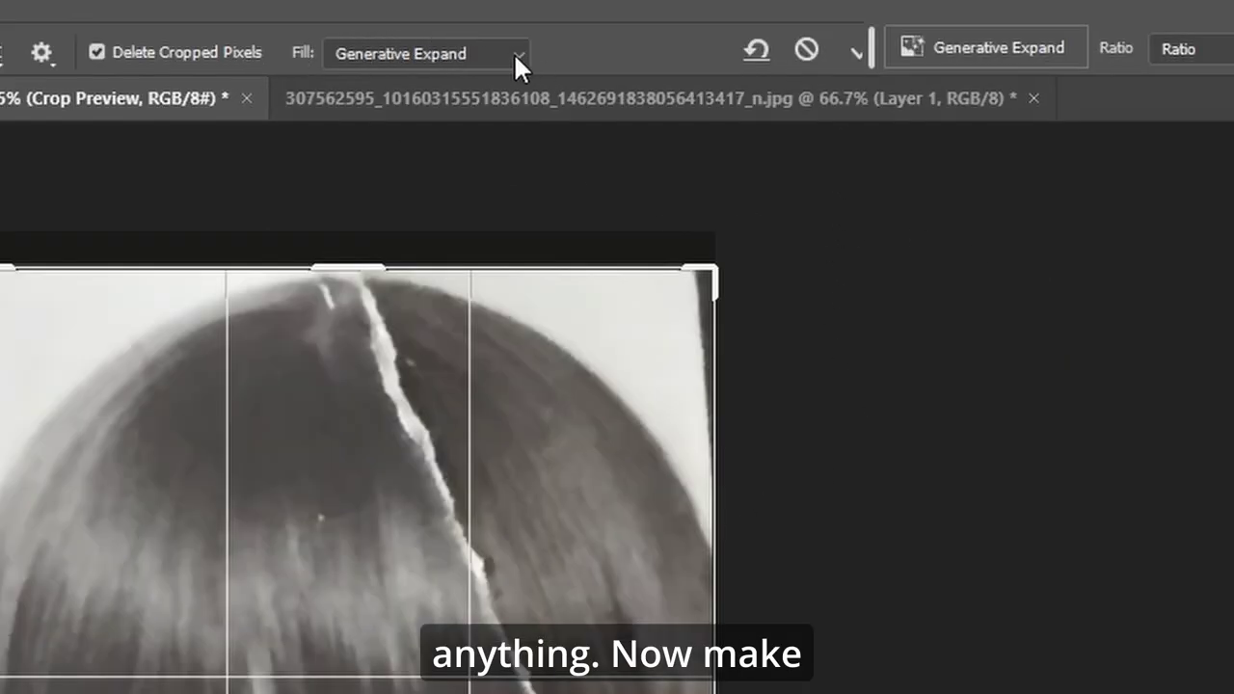
click(514, 56)
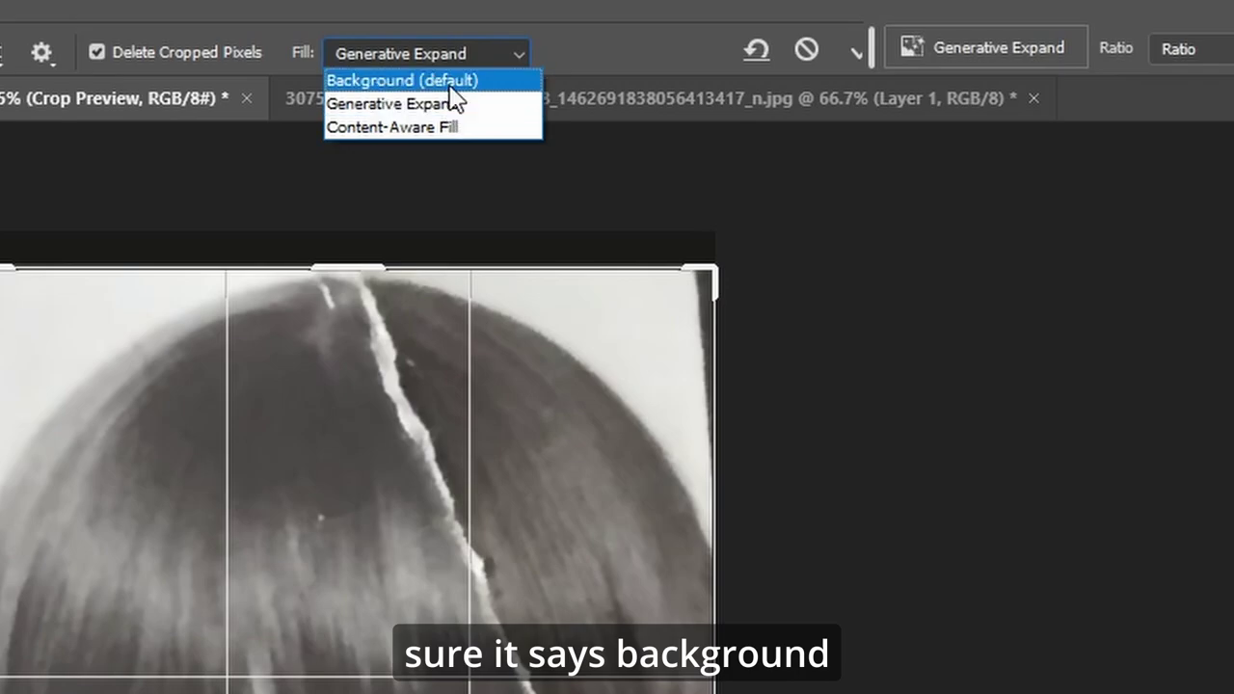
click(454, 79)
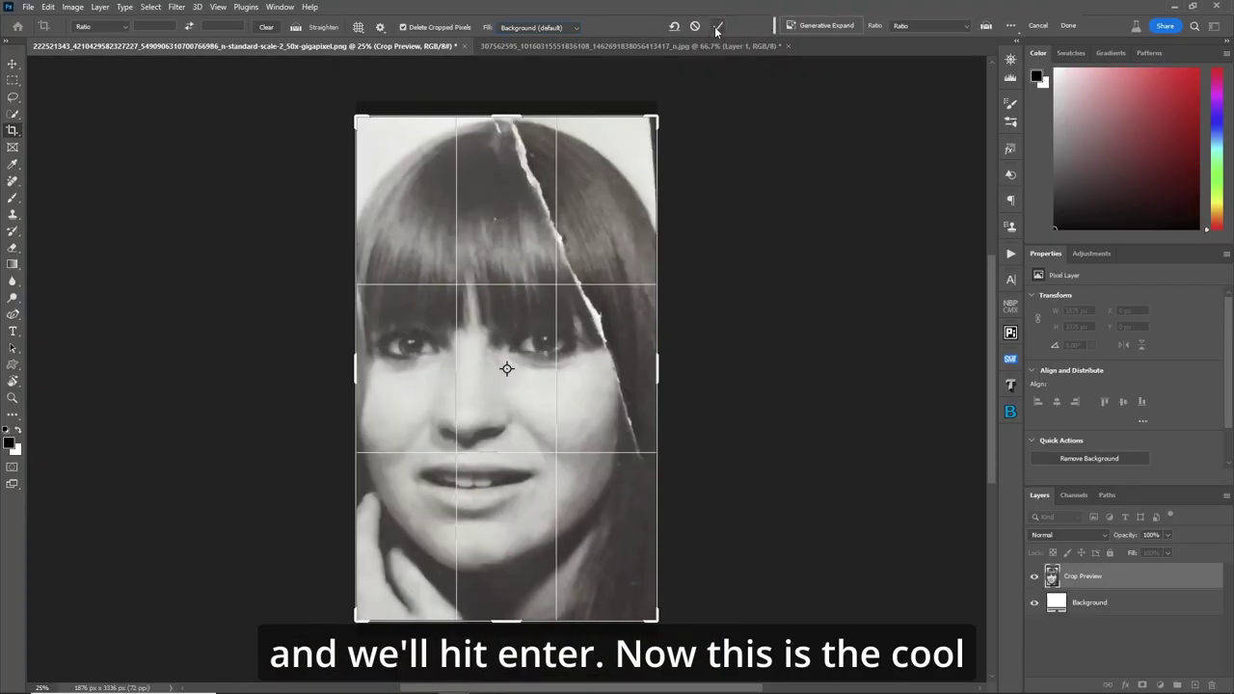
click(720, 26)
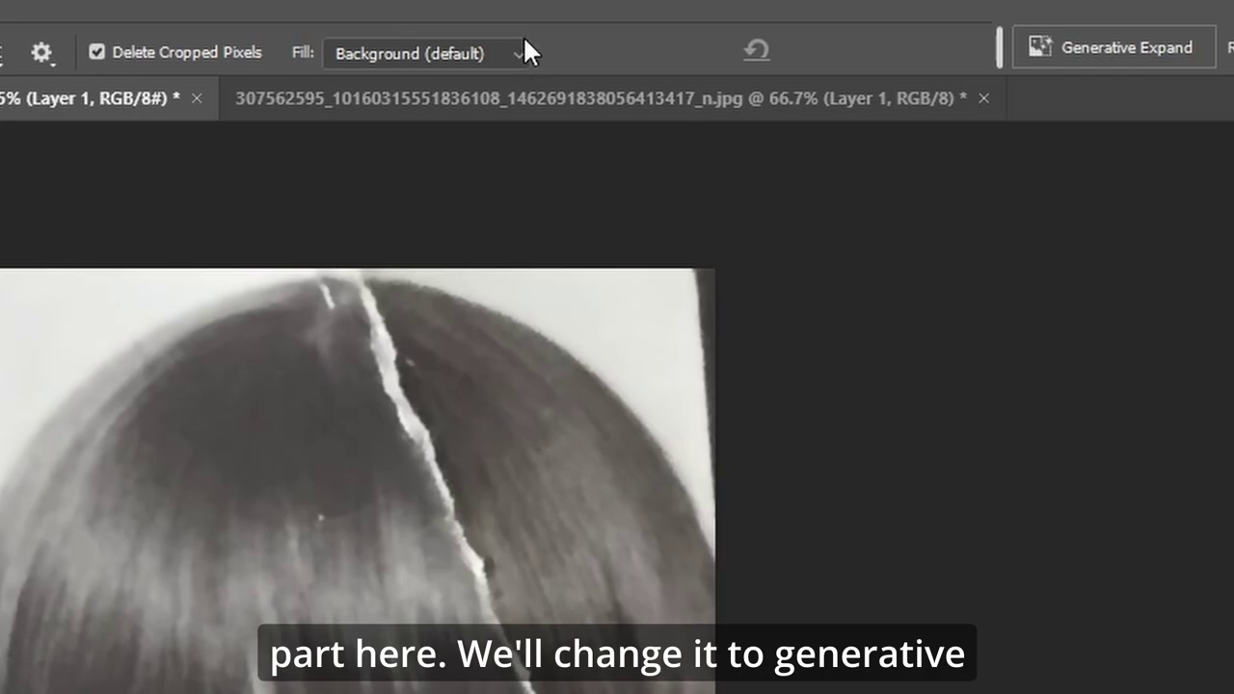
- Extend the portrait above, below and on both sides to about 3123 × 4247 px using Generative Expand with an empty prompt
click(576, 26)
click(460, 108)
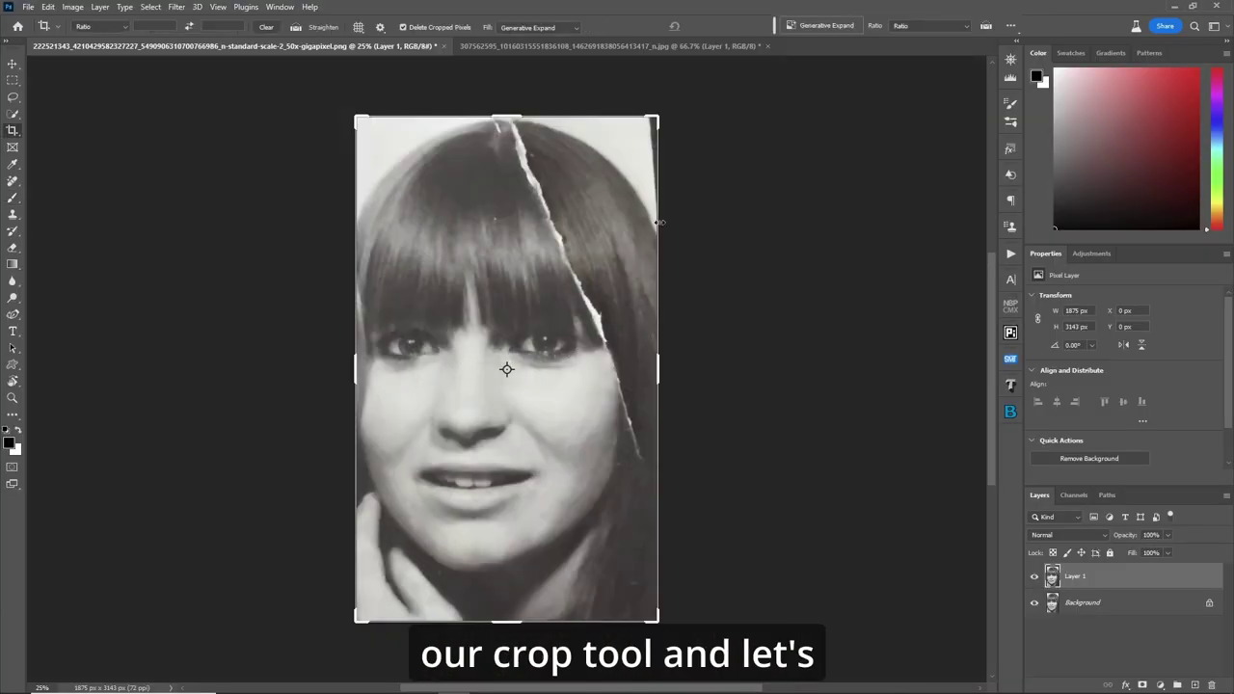
drag(508, 116, 511, 93)
drag(657, 370, 710, 376)
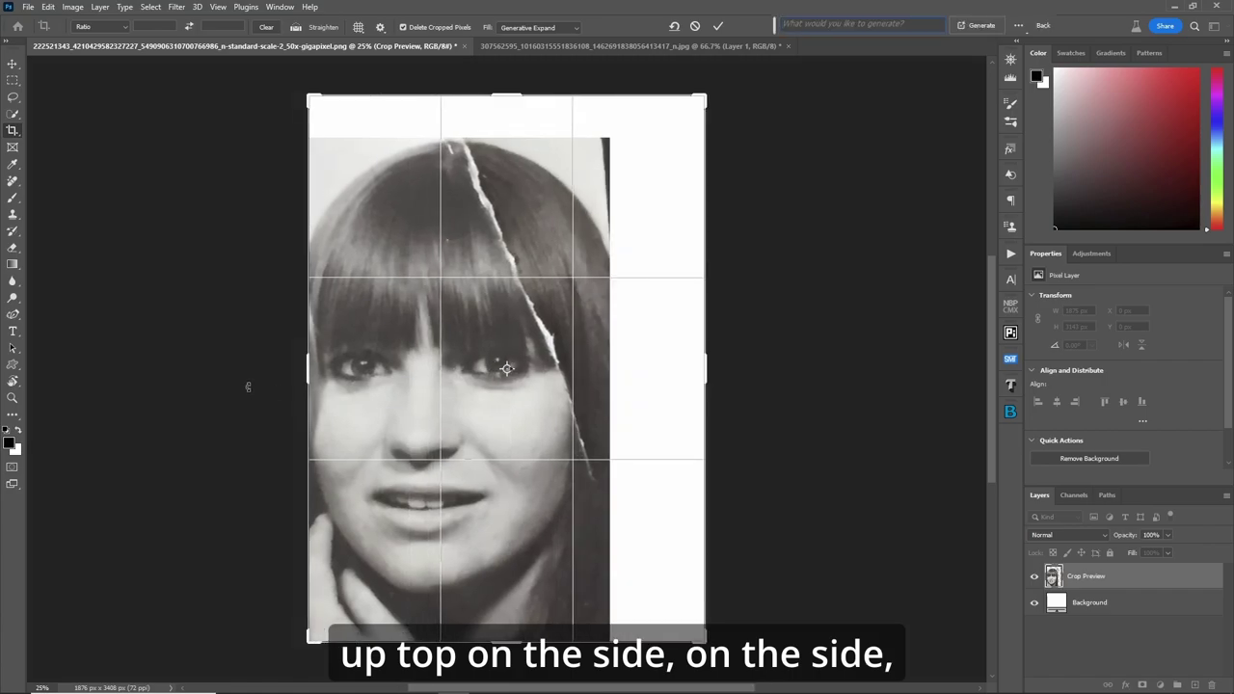
drag(306, 369, 262, 368)
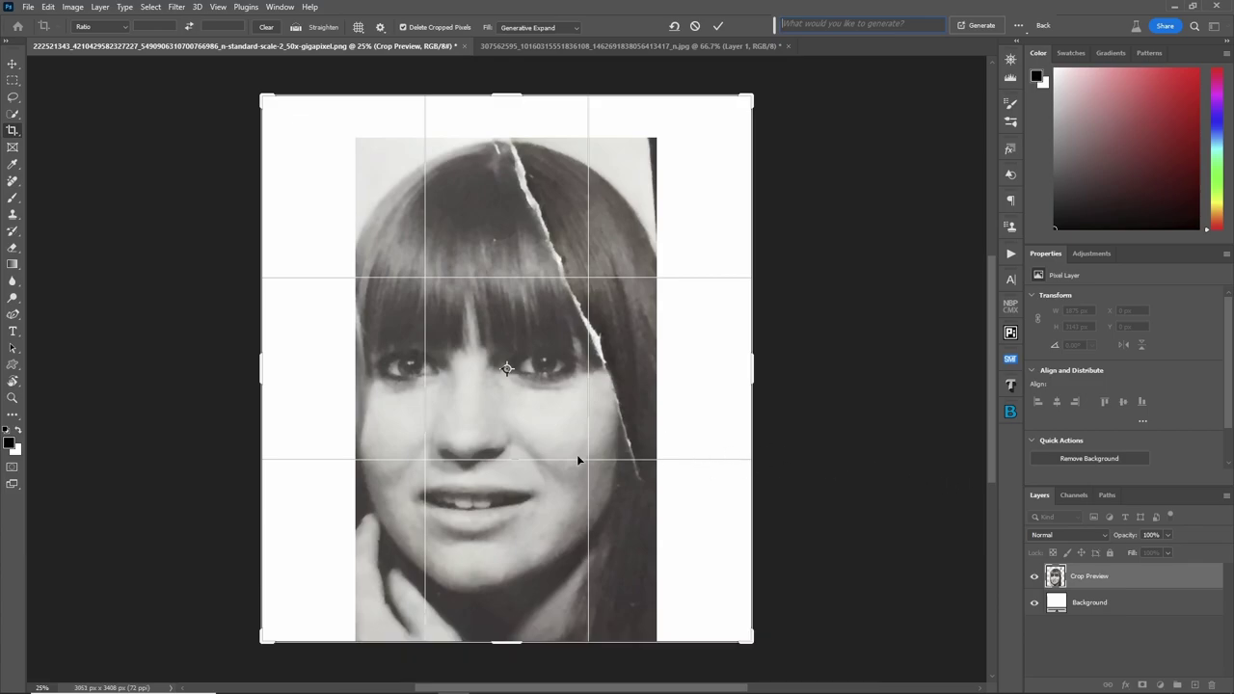
drag(262, 374, 258, 371)
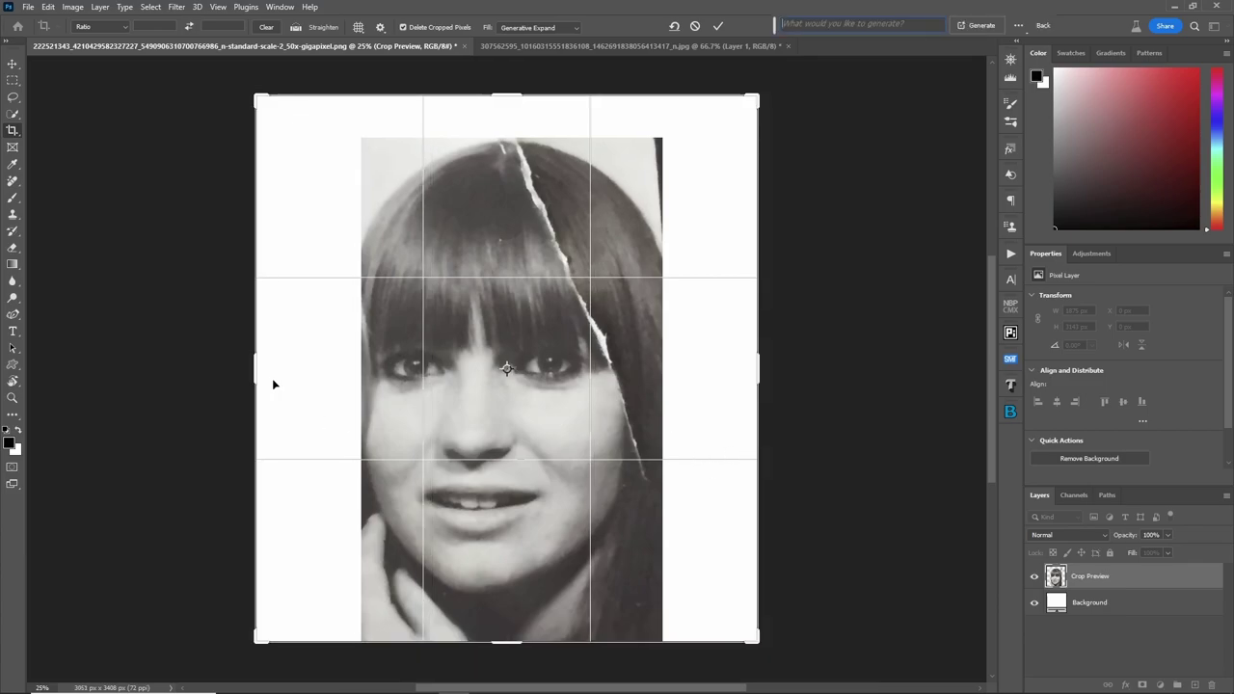
scroll(994, 401, down, 3)
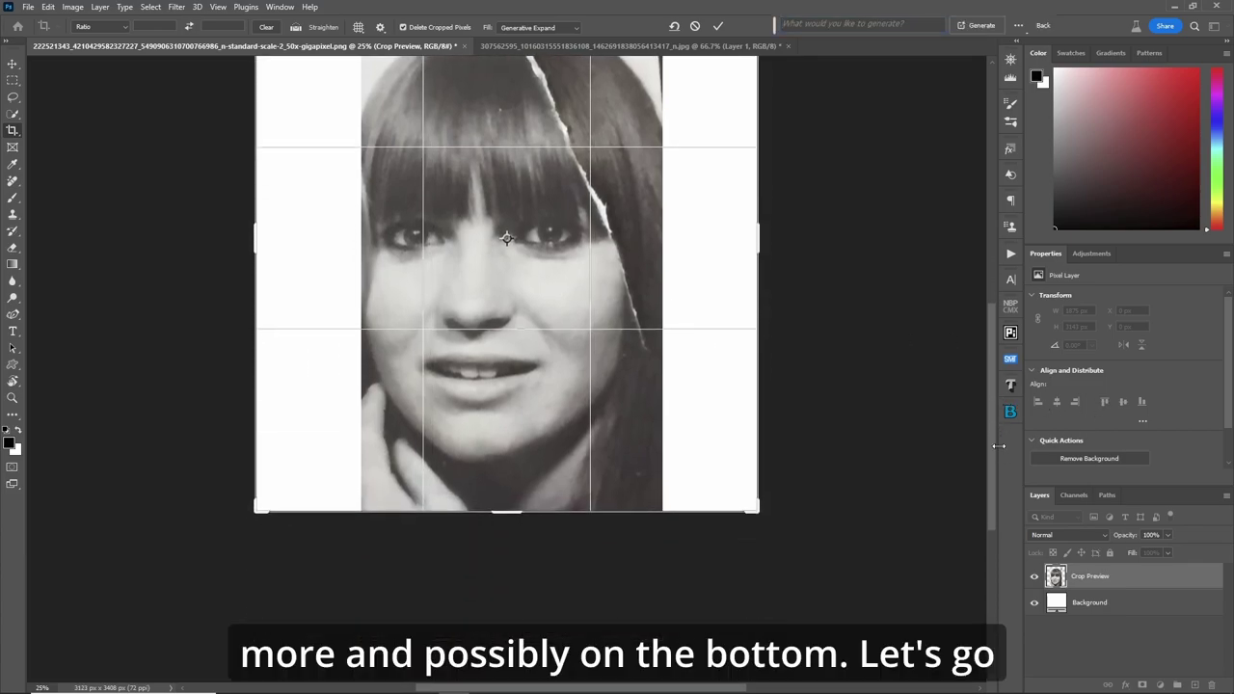
drag(511, 512, 503, 574)
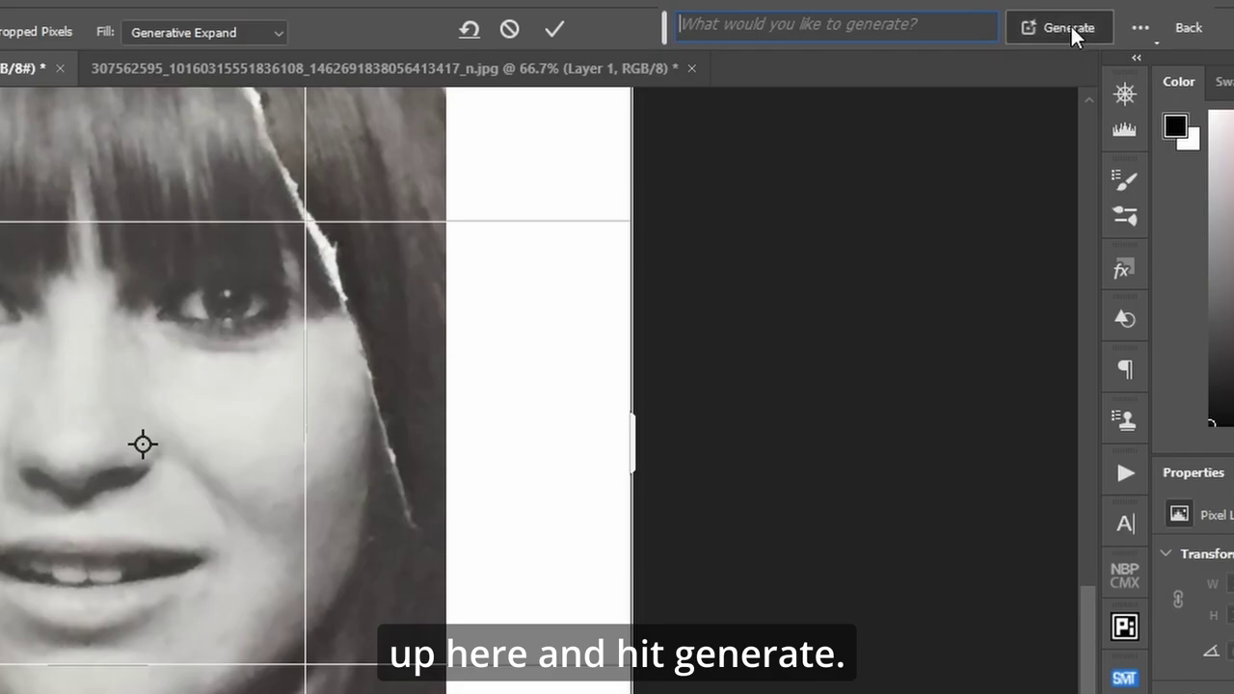
click(1070, 27)
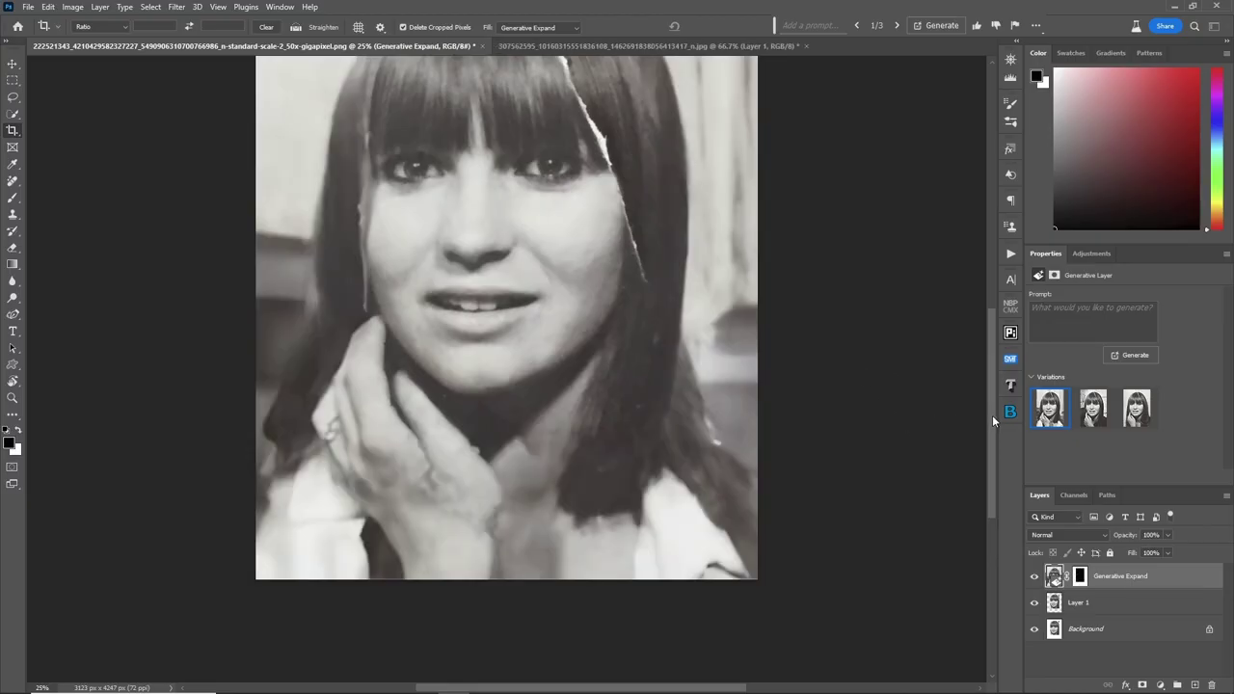
- Compare the Generative Expand variations and keep the third one
scroll(992, 415, up, 3)
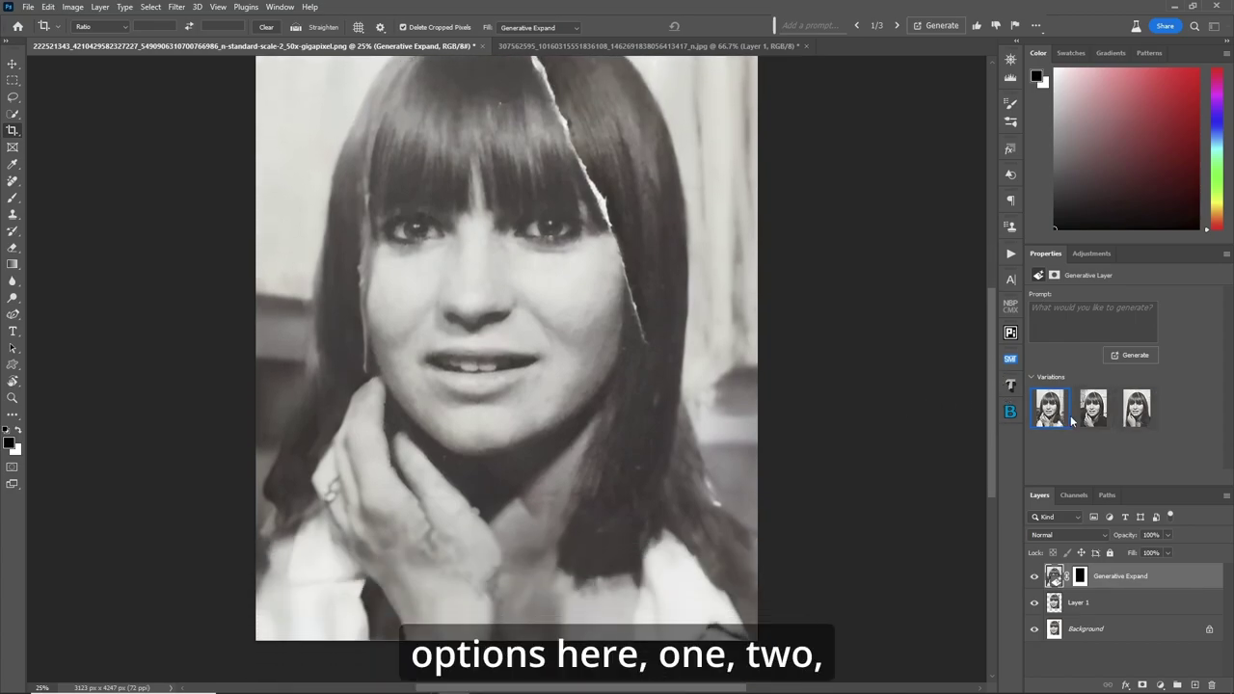
click(1097, 413)
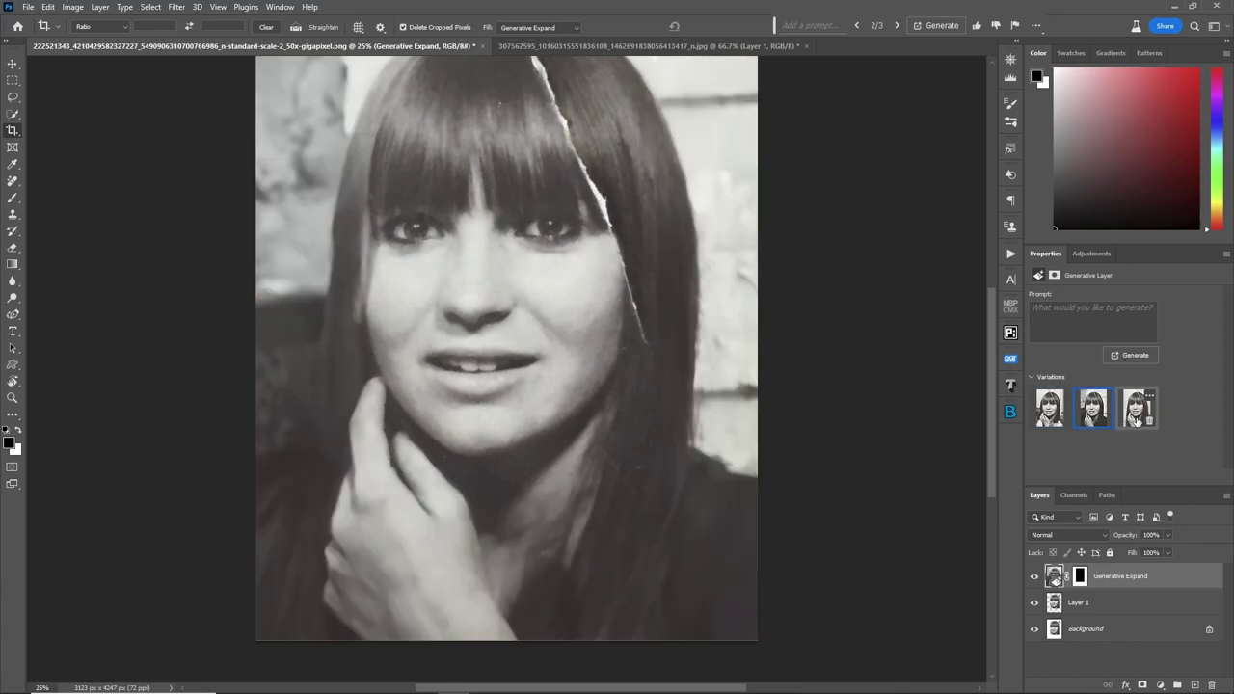
click(1134, 413)
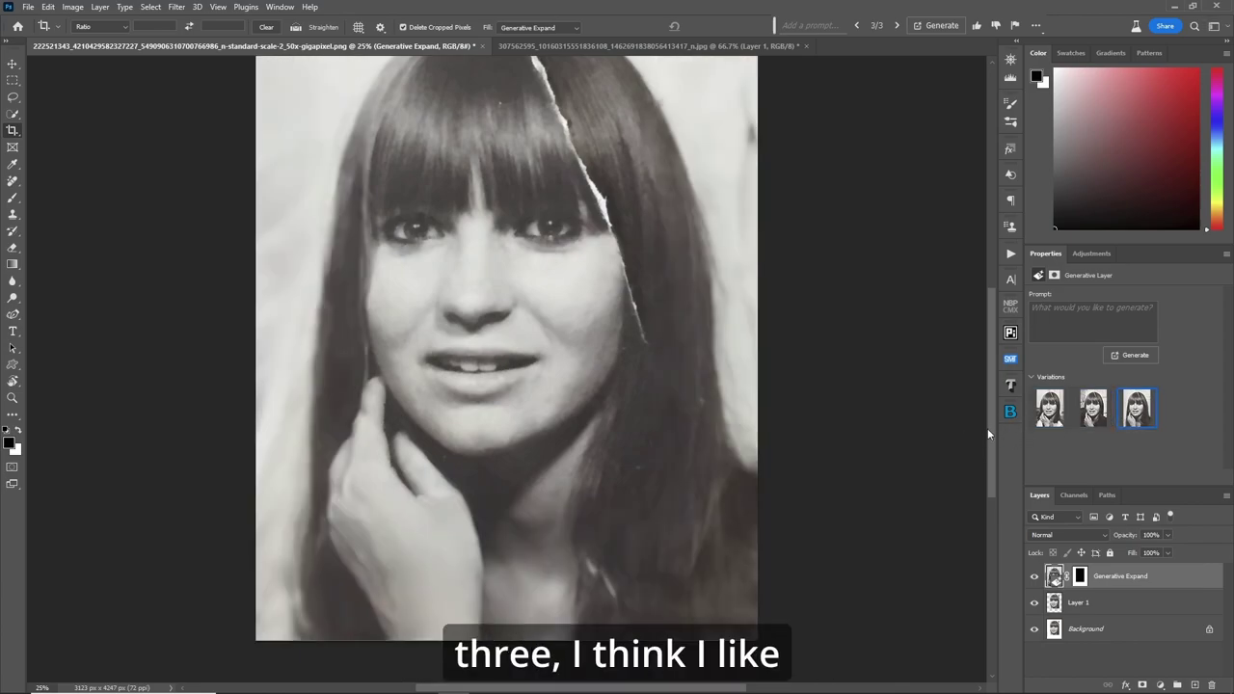
scroll(987, 425, up, 2)
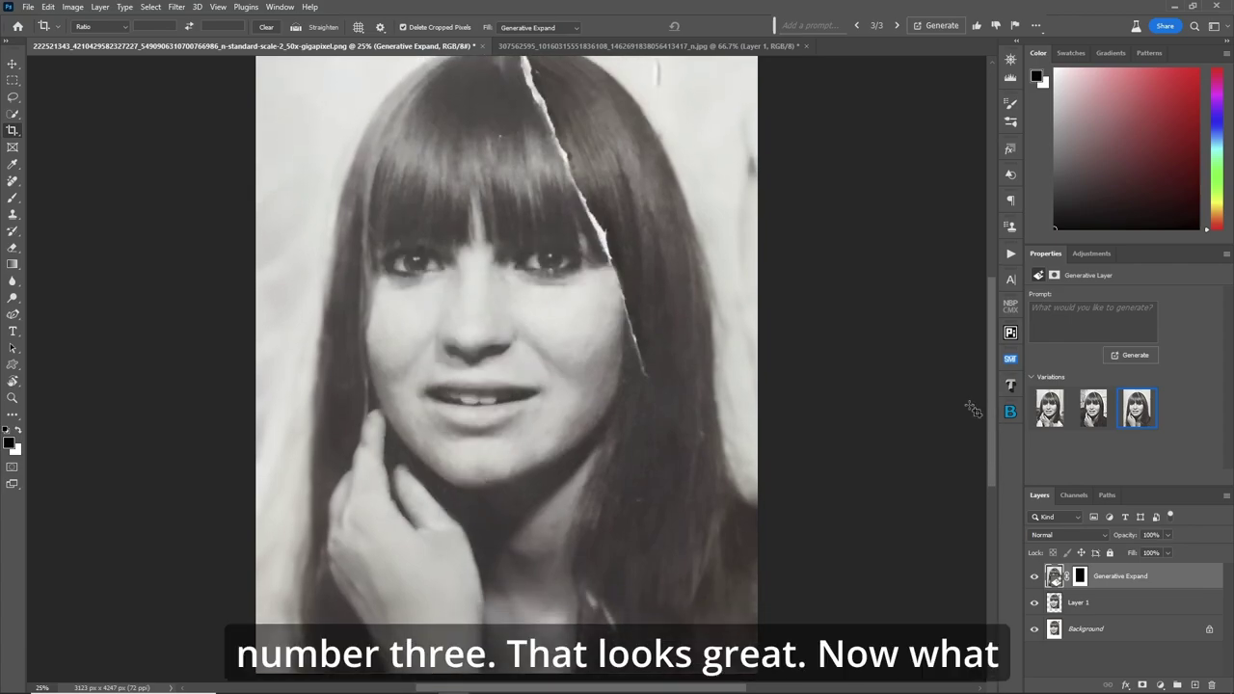
- Draw a narrow lasso selection around the white tear running from the top of the hair down beside the eye and cheek
key(ctrl+minus)
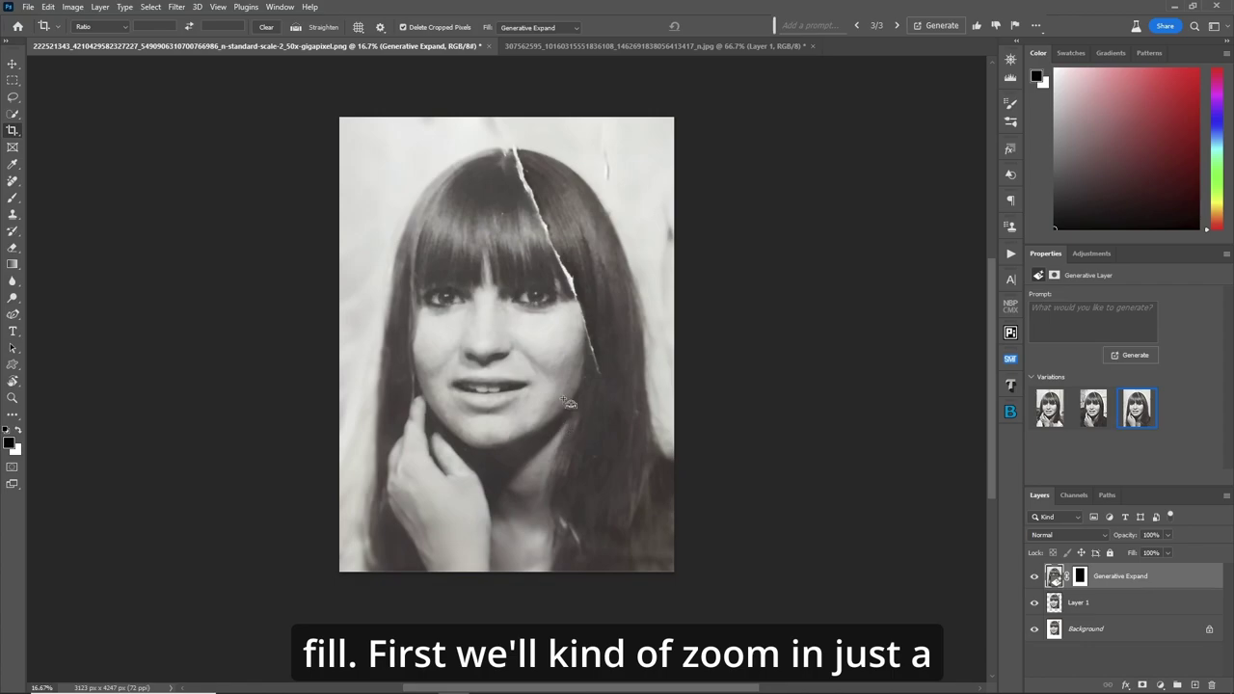
key(ctrl+plus)
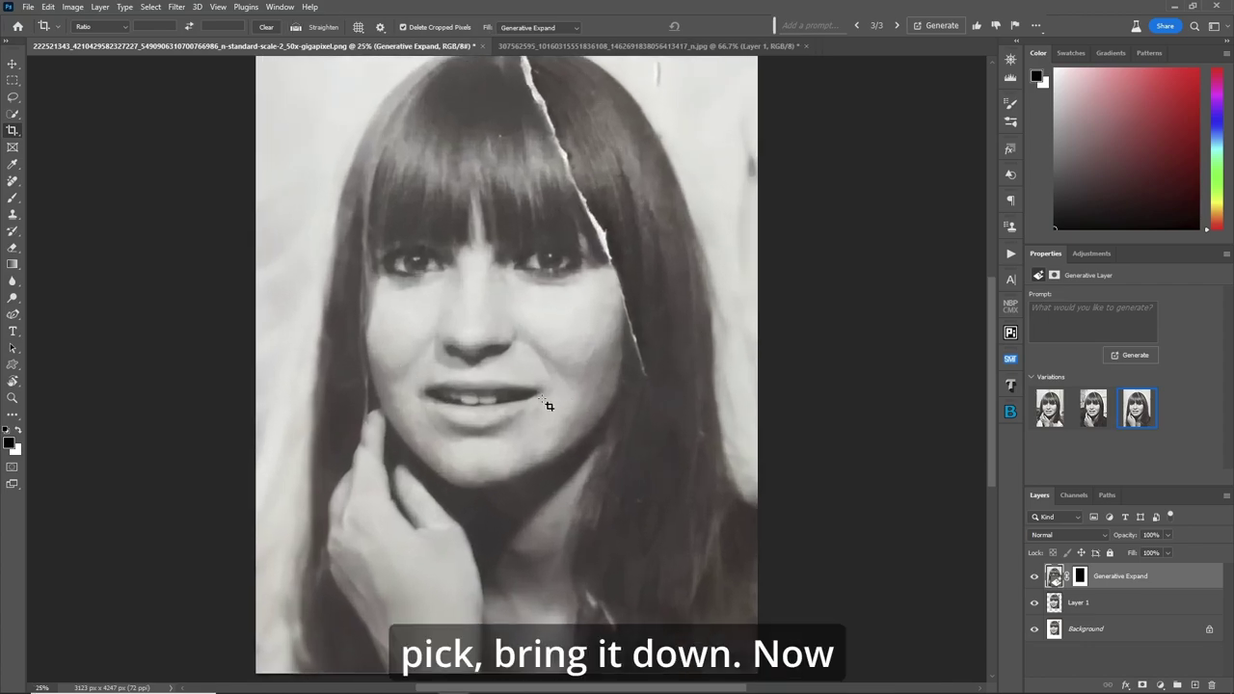
drag(576, 383, 575, 452)
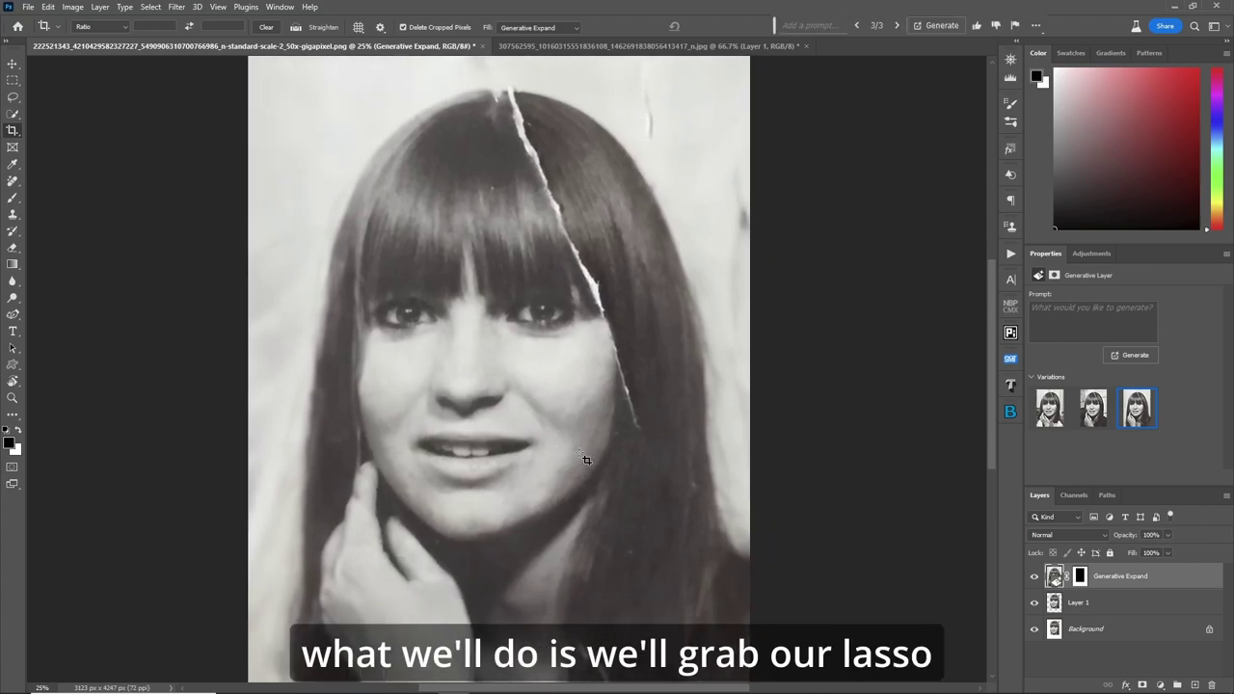
key(l)
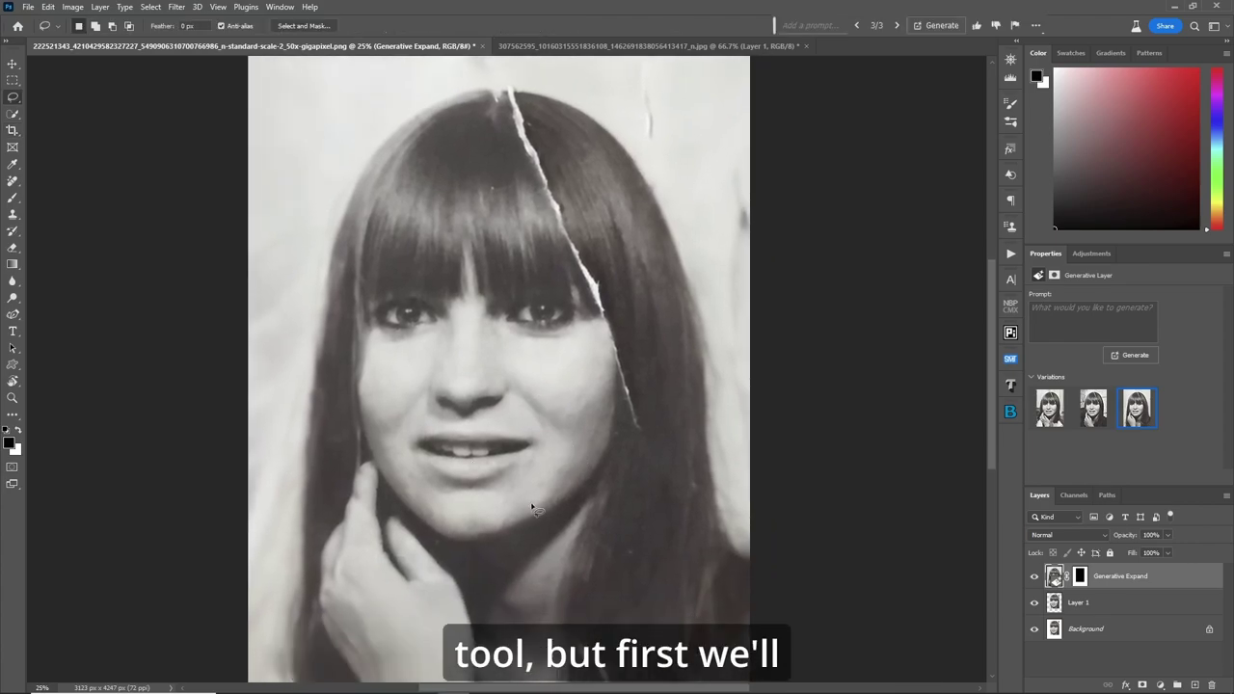
key(r)
mouse_move(468, 527)
mouse_down()
mouse_move(578, 511)
mouse_move(652, 461)
mouse_move(685, 457)
mouse_up()
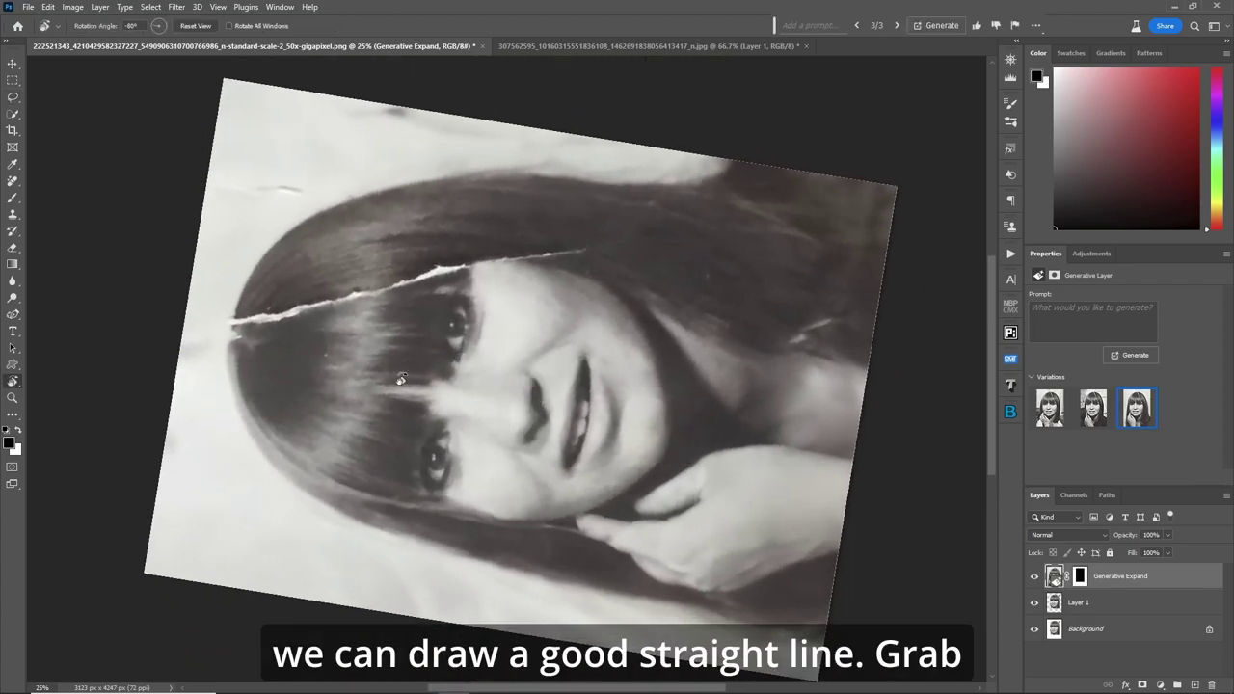
key(l)
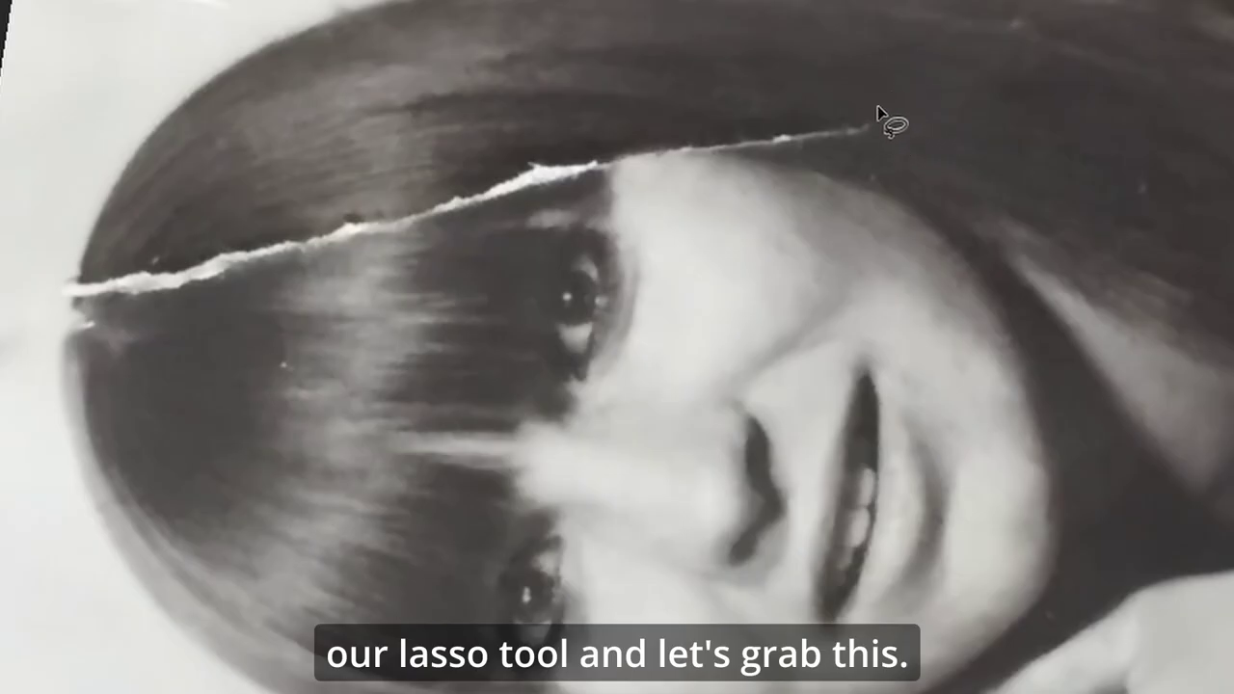
drag(605, 225, 492, 239)
mouse_move(649, 133)
mouse_down()
mouse_move(523, 149)
mouse_move(85, 258)
mouse_move(53, 267)
mouse_move(40, 298)
mouse_move(105, 316)
mouse_move(272, 299)
mouse_move(511, 211)
mouse_move(878, 160)
mouse_move(914, 145)
mouse_move(906, 116)
mouse_up()
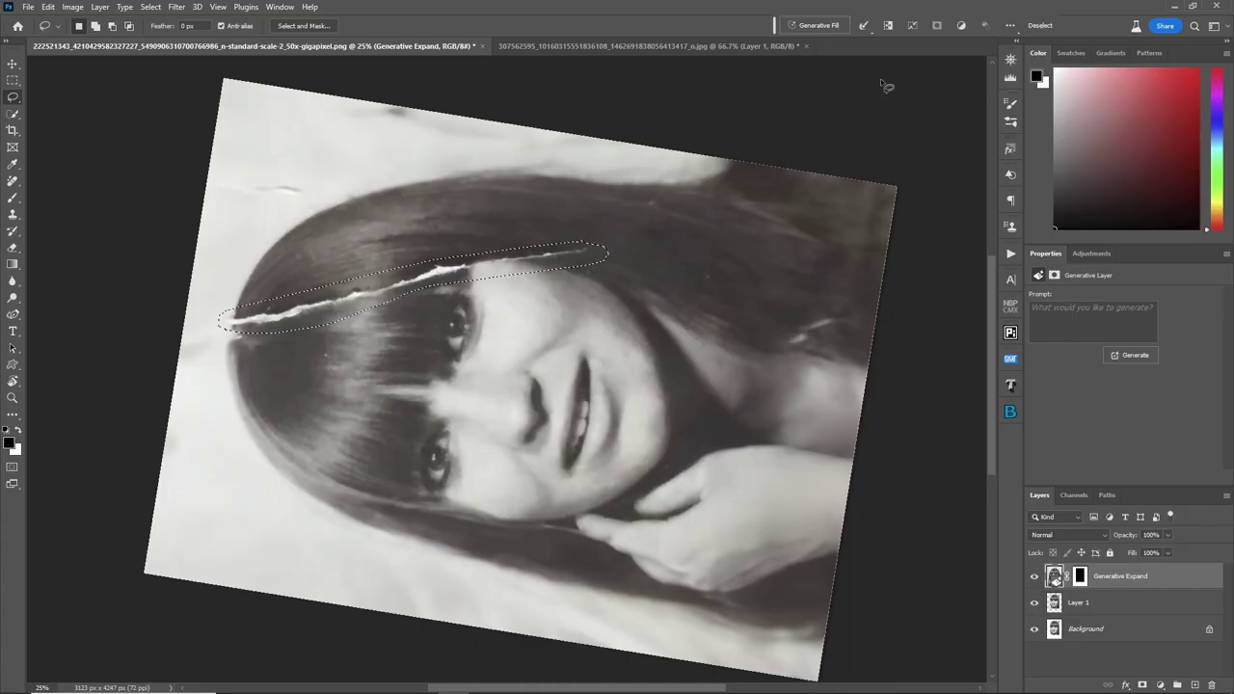
- Run Generative Fill on the selected tear with the prompt "remove"
click(819, 25)
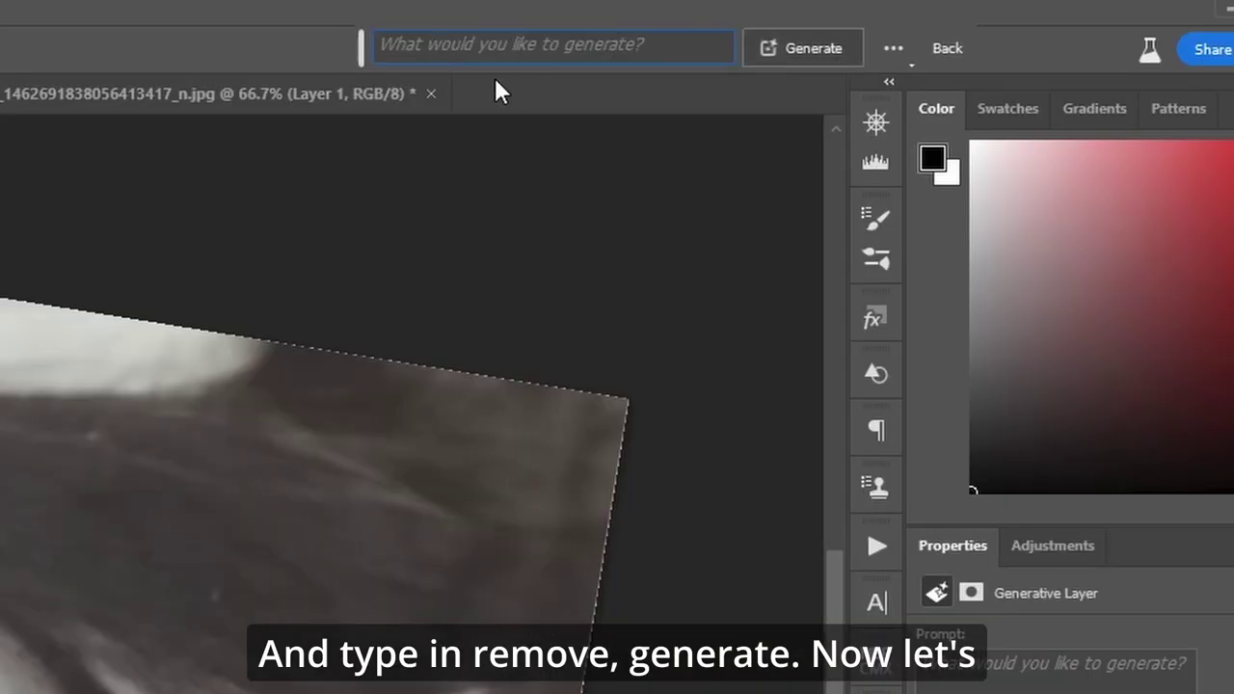
text(remo)
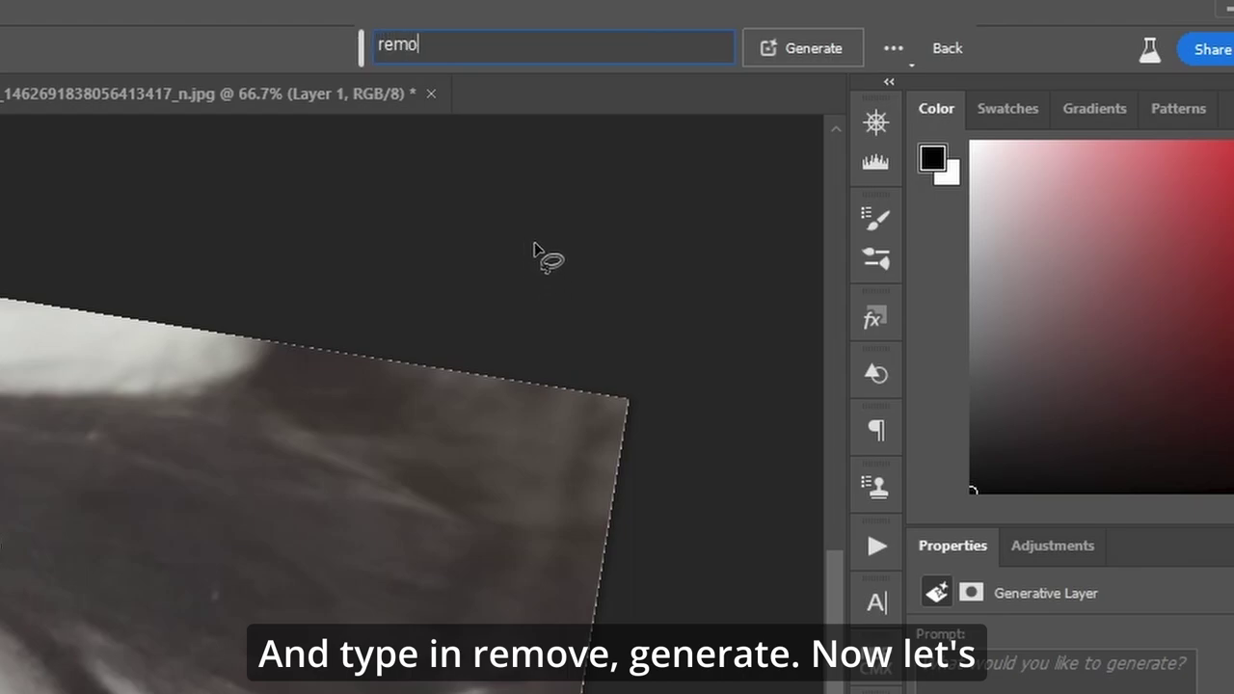
text(ve)
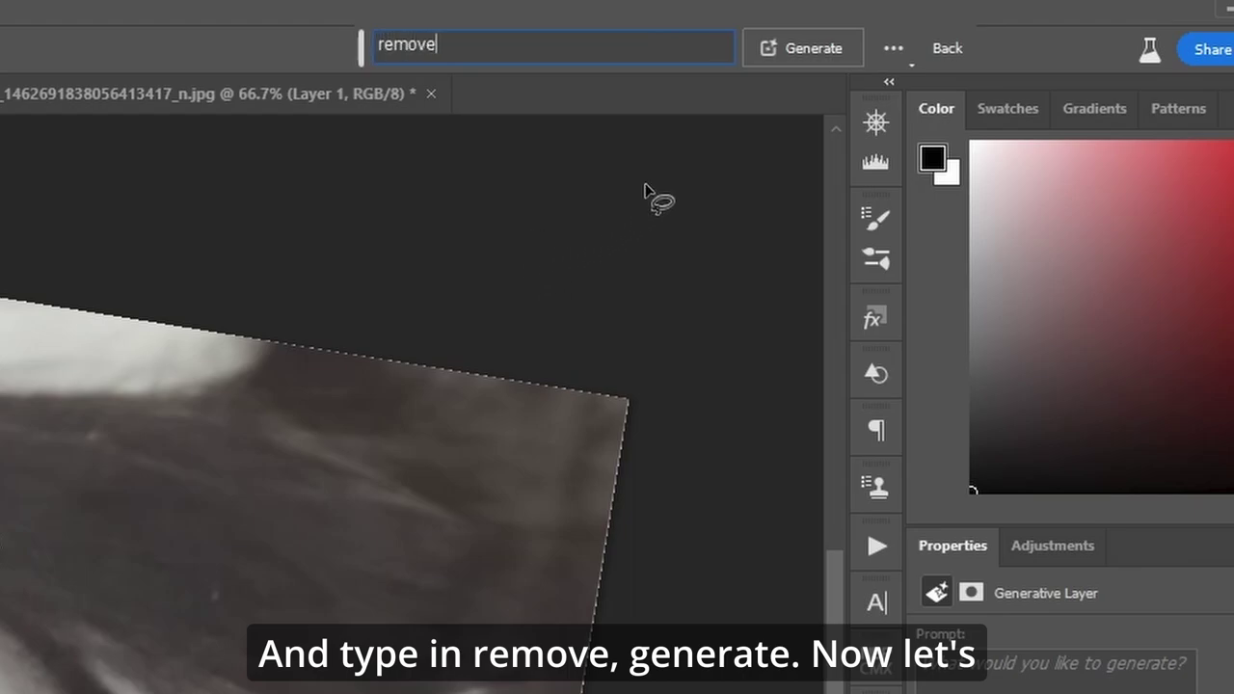
click(818, 50)
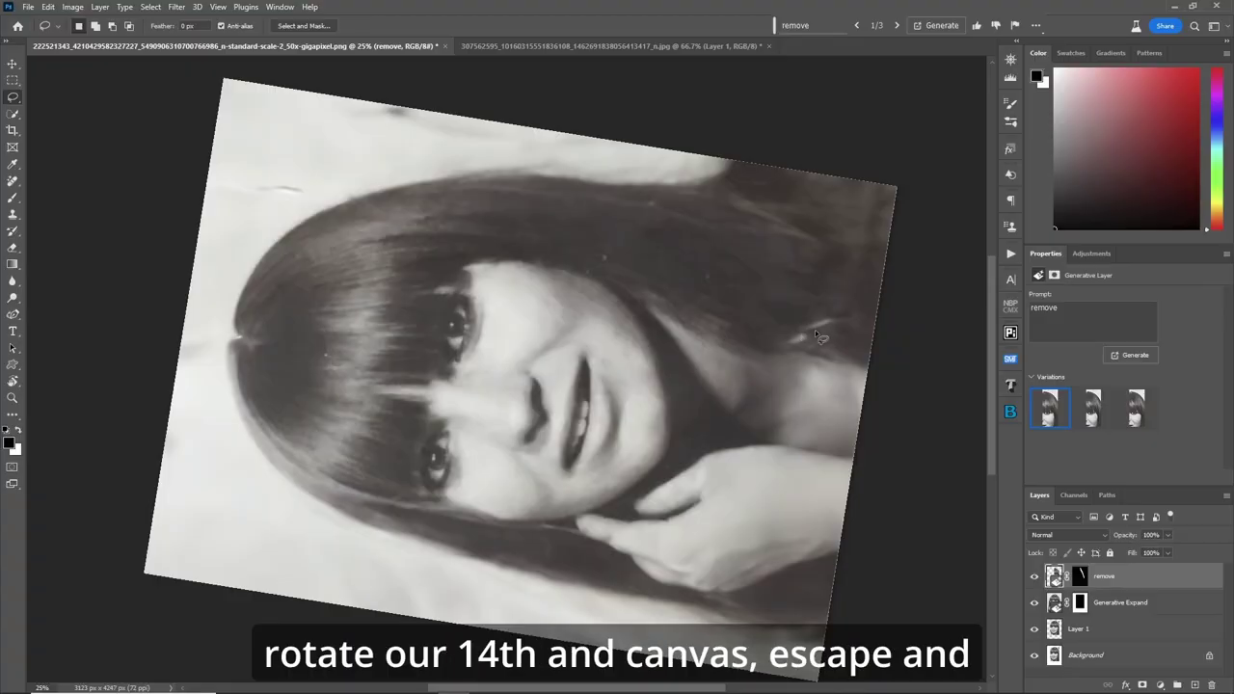
- Compare the variations of the tear removal on the upright portrait and choose the first one
key(r)
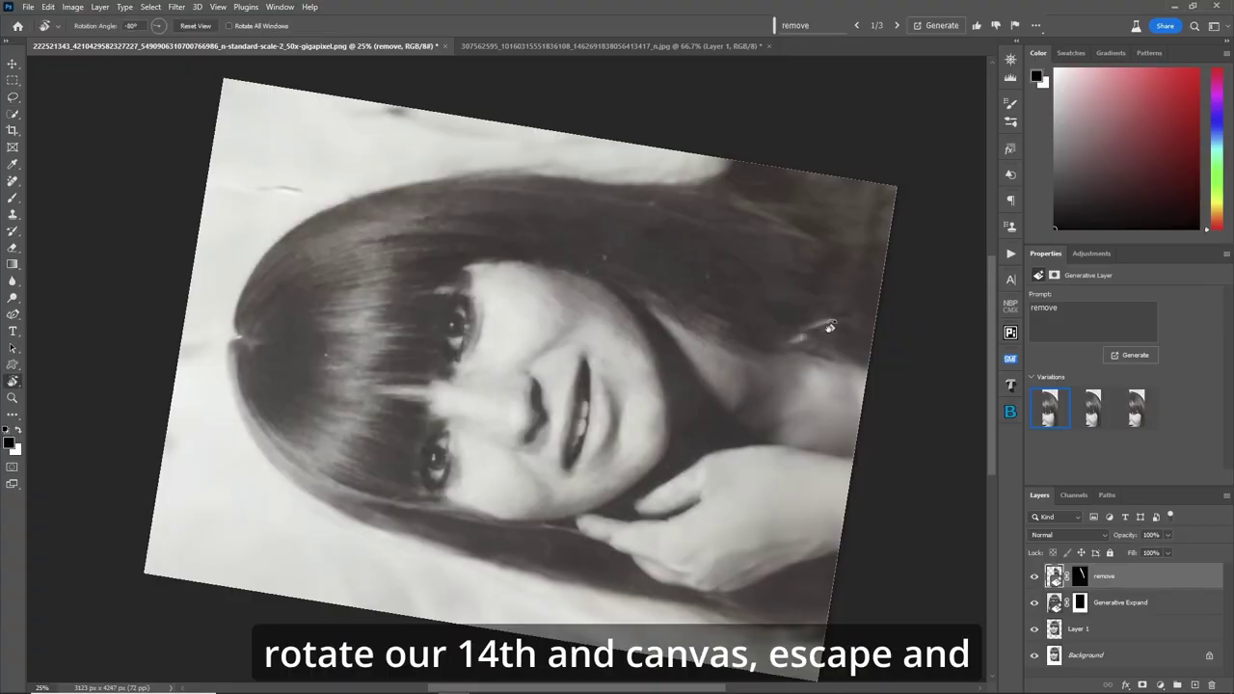
key(Escape)
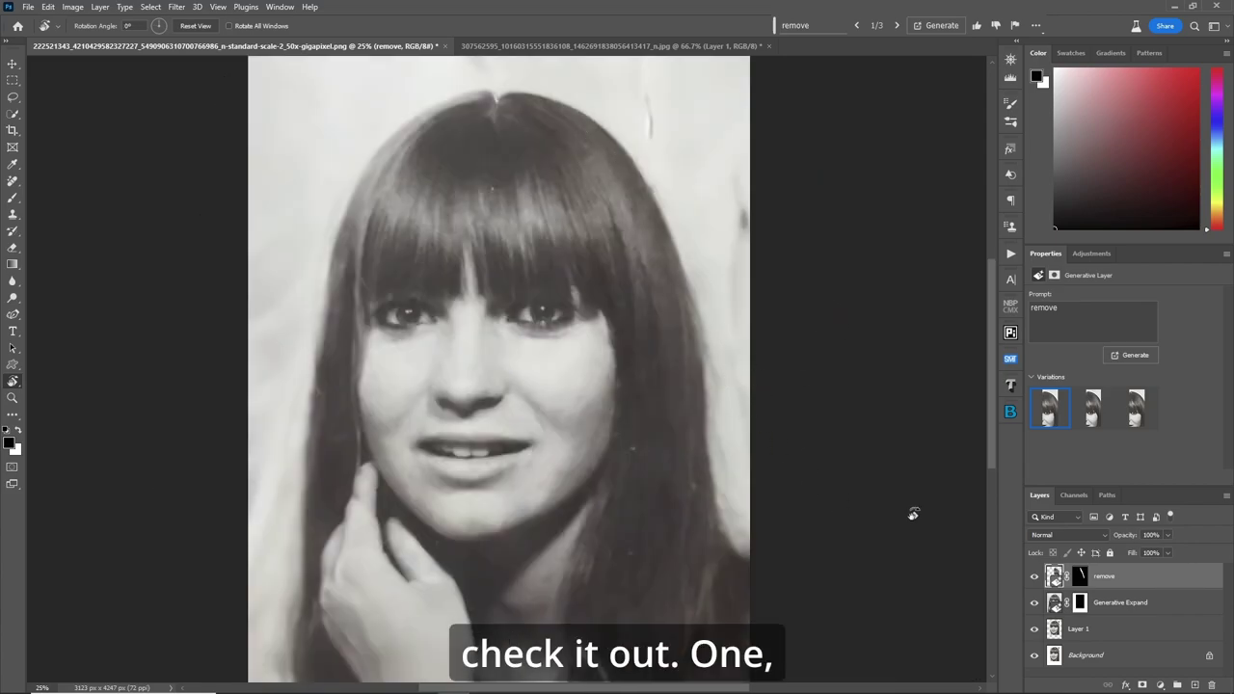
click(1092, 409)
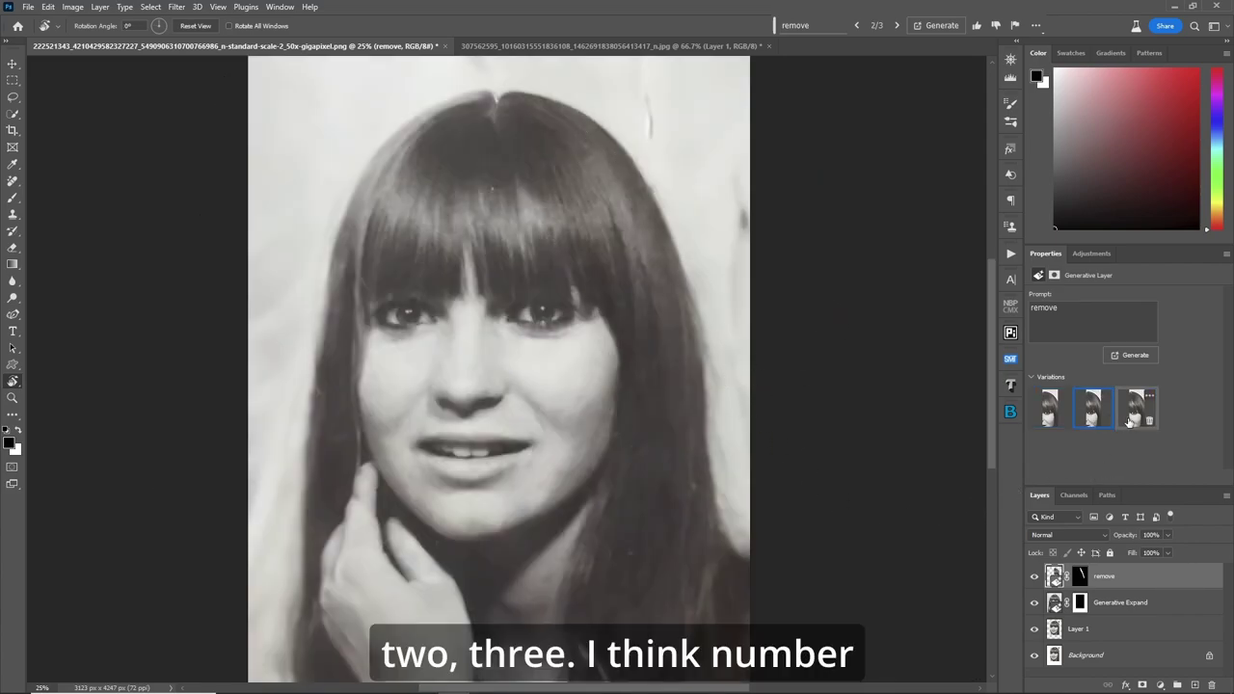
click(1136, 417)
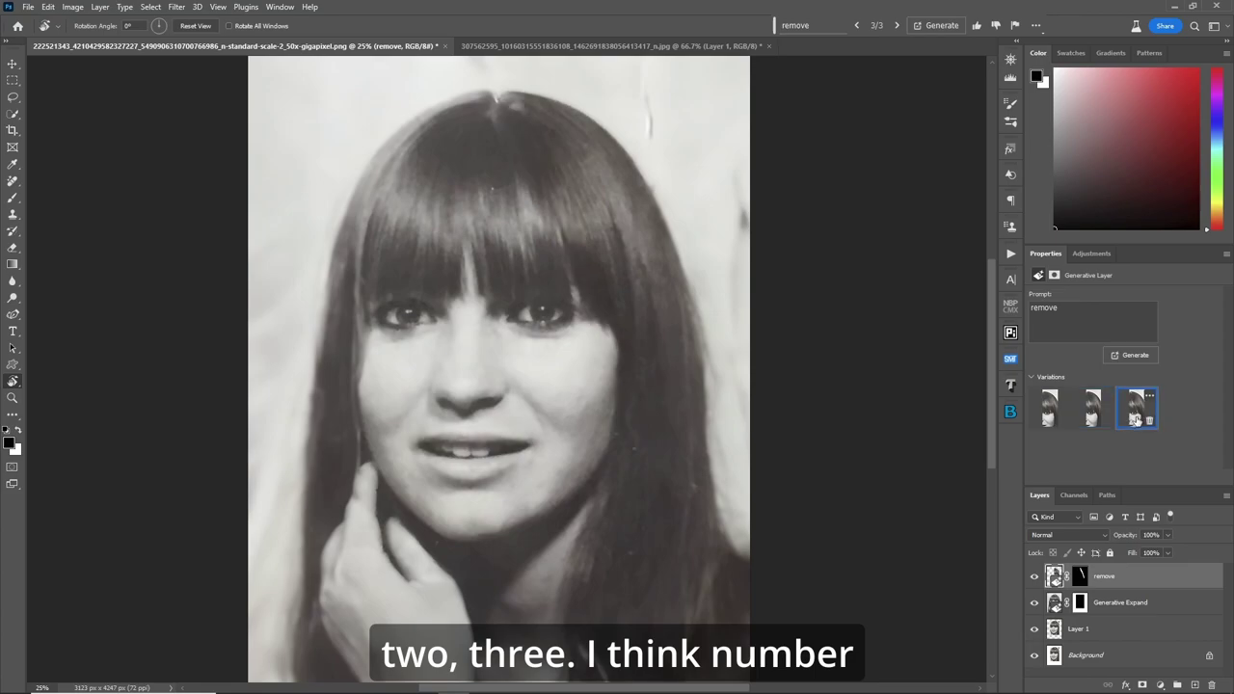
click(1041, 421)
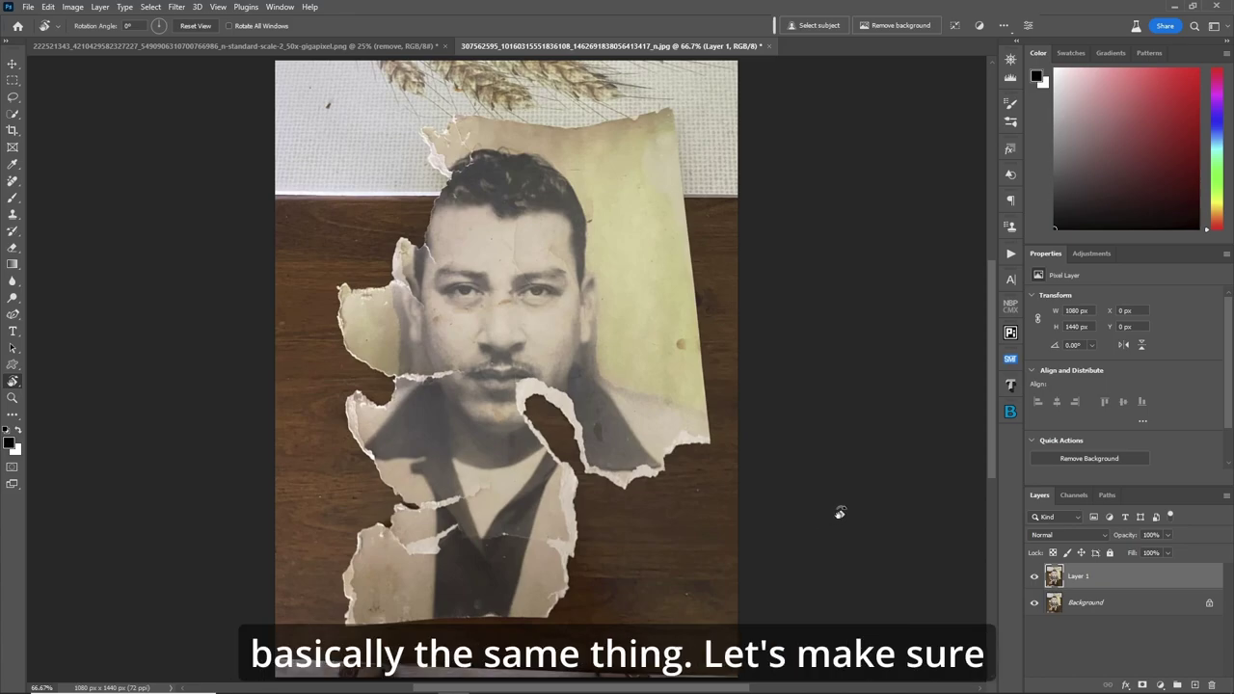
- Crop the torn photo to about 668 by 1092 px tightly around the man's head and upper chest, with the fill set to Background (default)
key(ctrl+minus)
key(c)
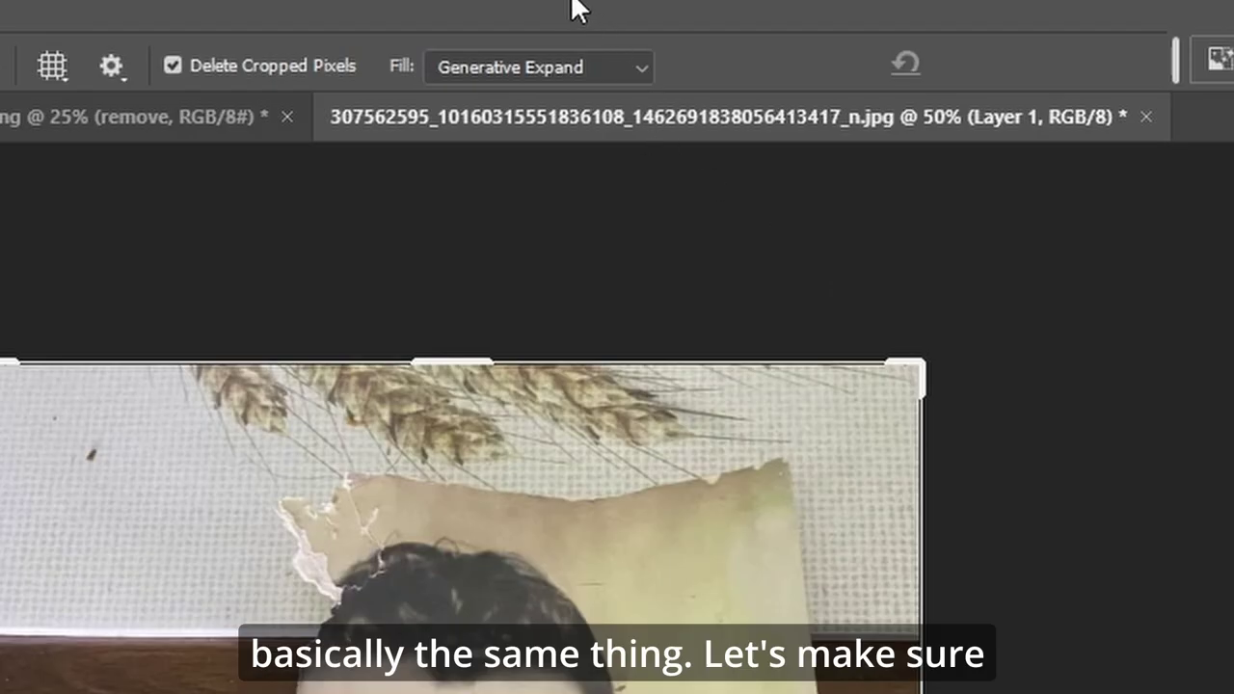
click(645, 76)
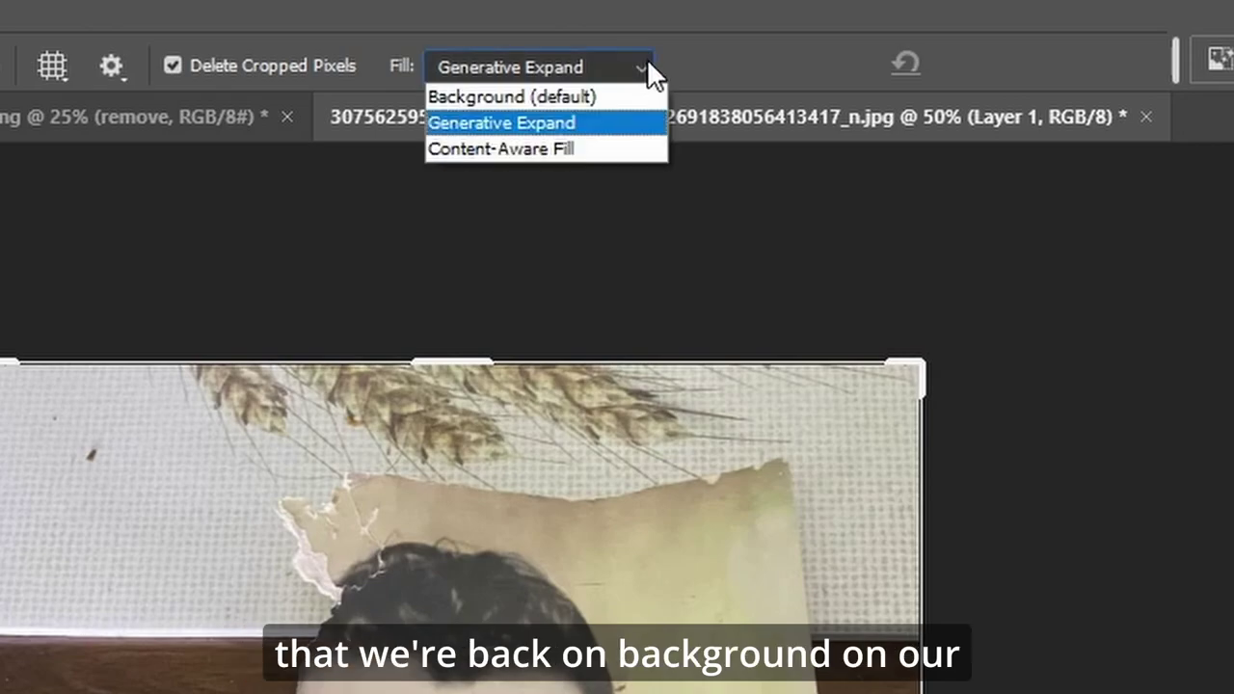
click(590, 99)
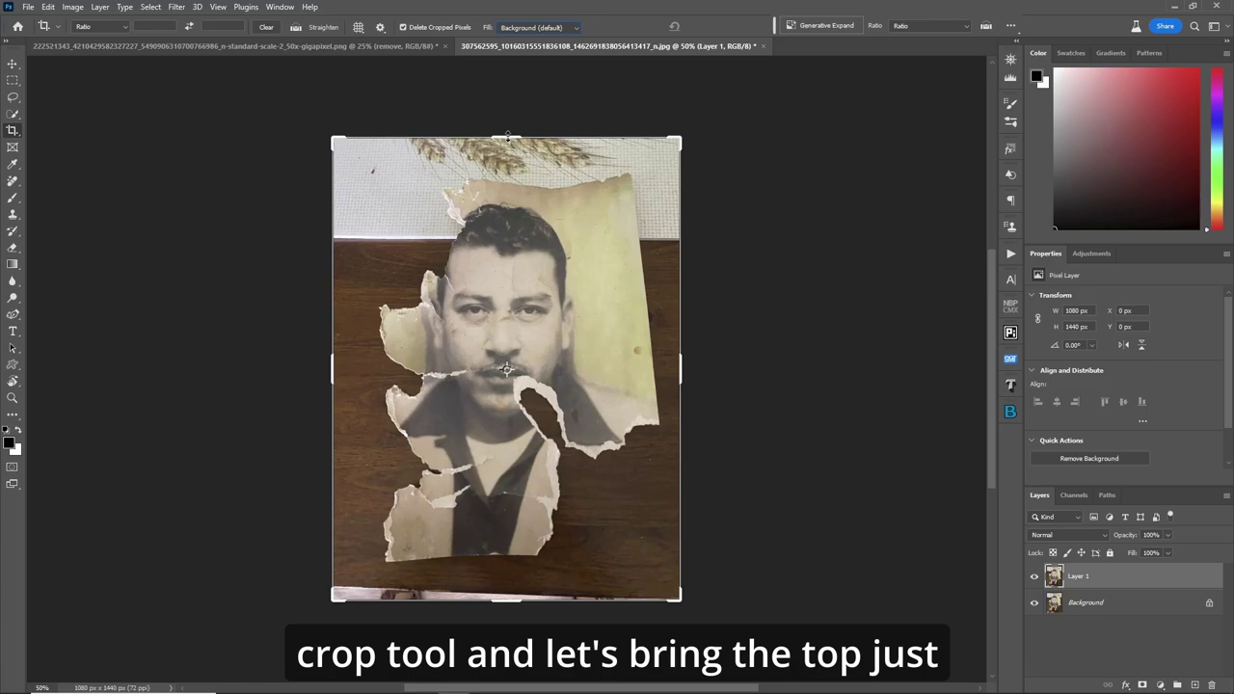
drag(461, 364, 480, 391)
drag(516, 147, 512, 169)
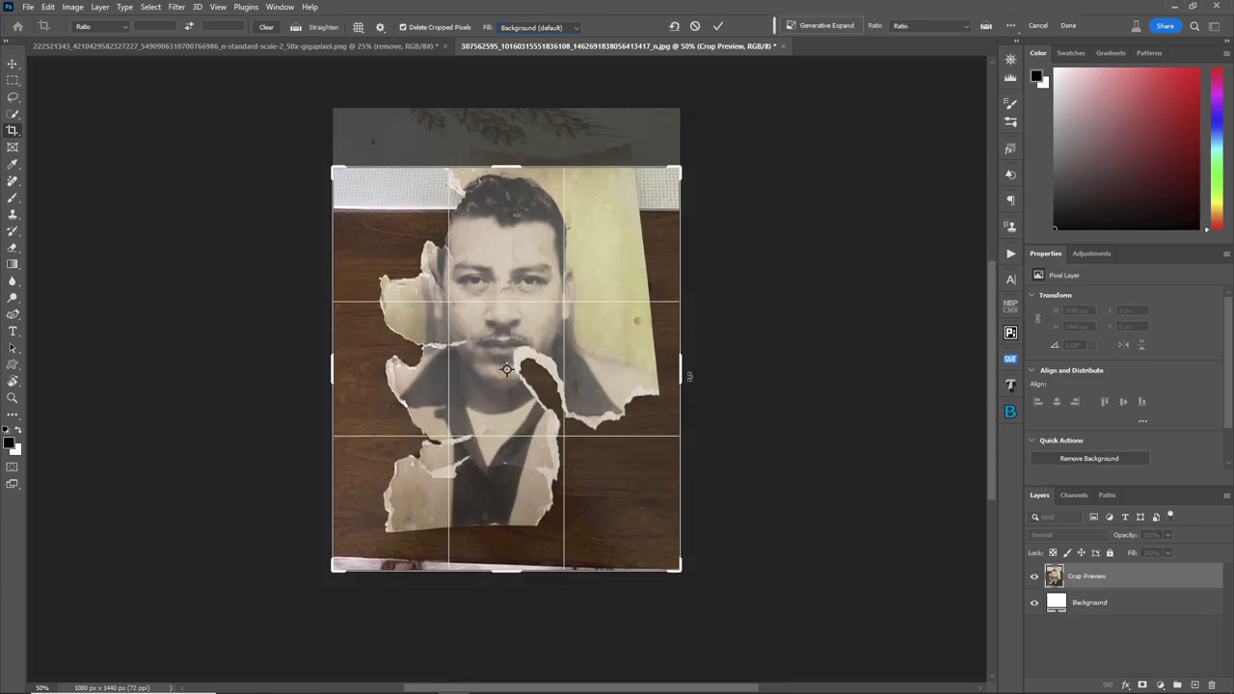
drag(681, 376, 656, 375)
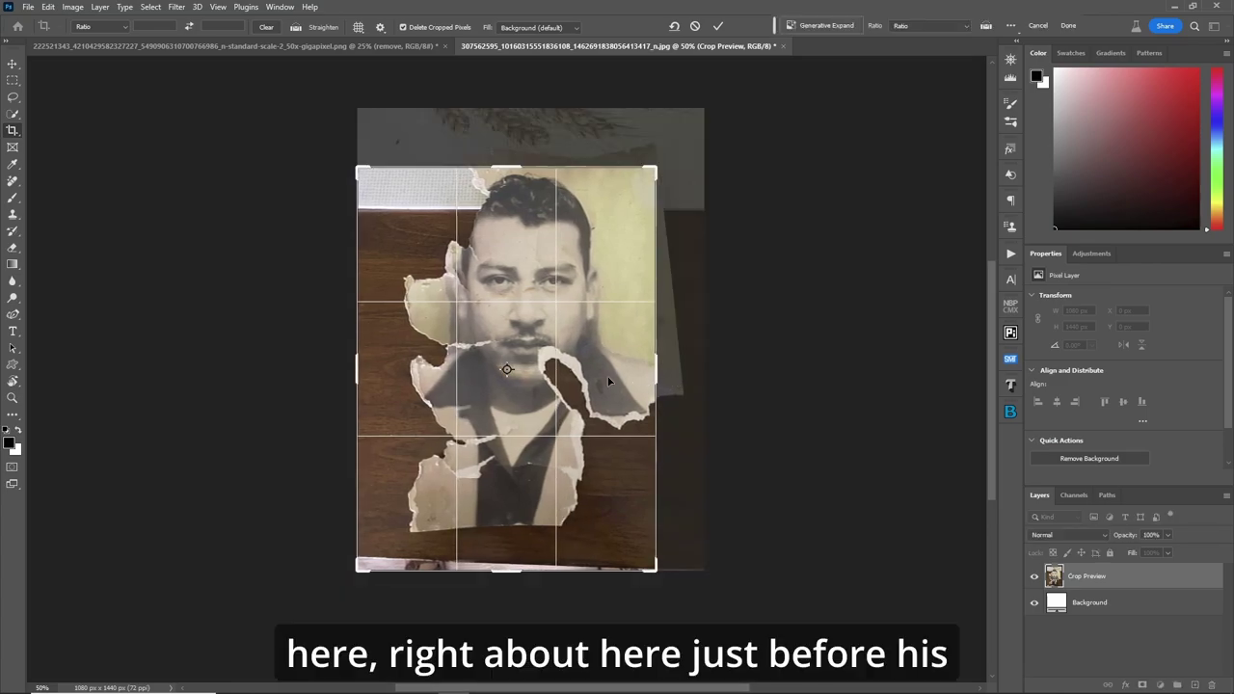
drag(353, 370, 396, 372)
drag(505, 574, 516, 545)
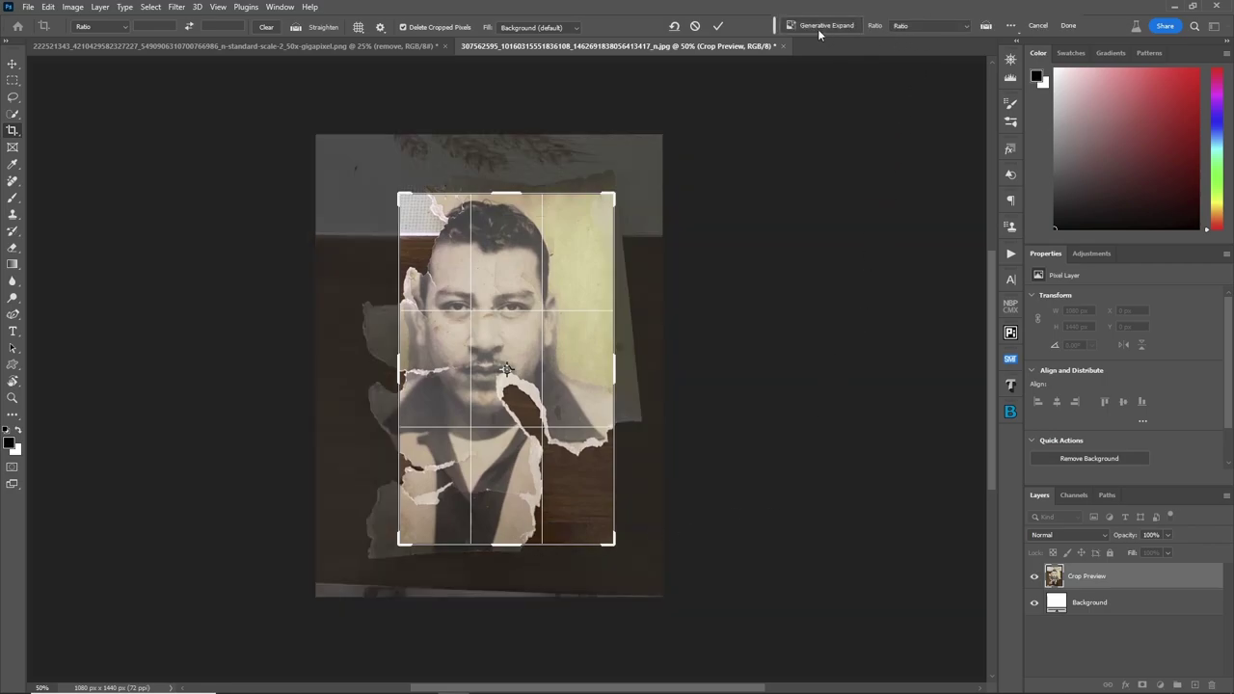
click(717, 26)
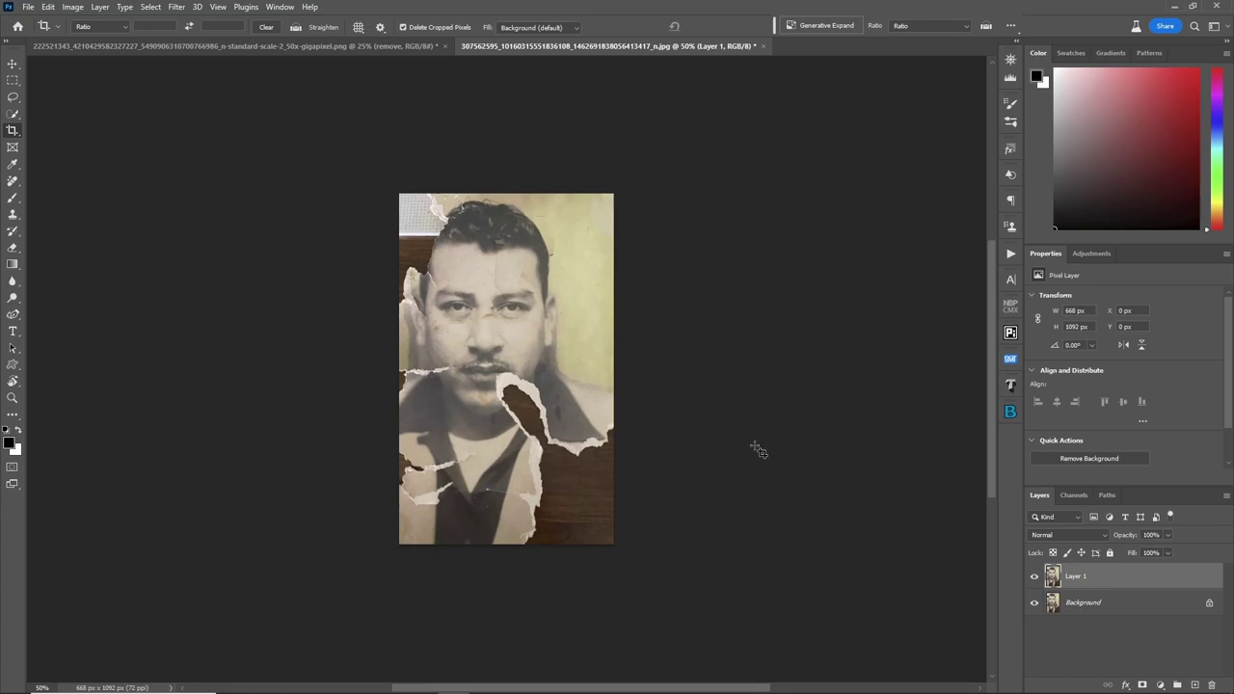
- Lasso all damaged areas together: the cheek and jacket tears, the missing background beside the hair, and the torn-out chin and shoulder area
key(l)
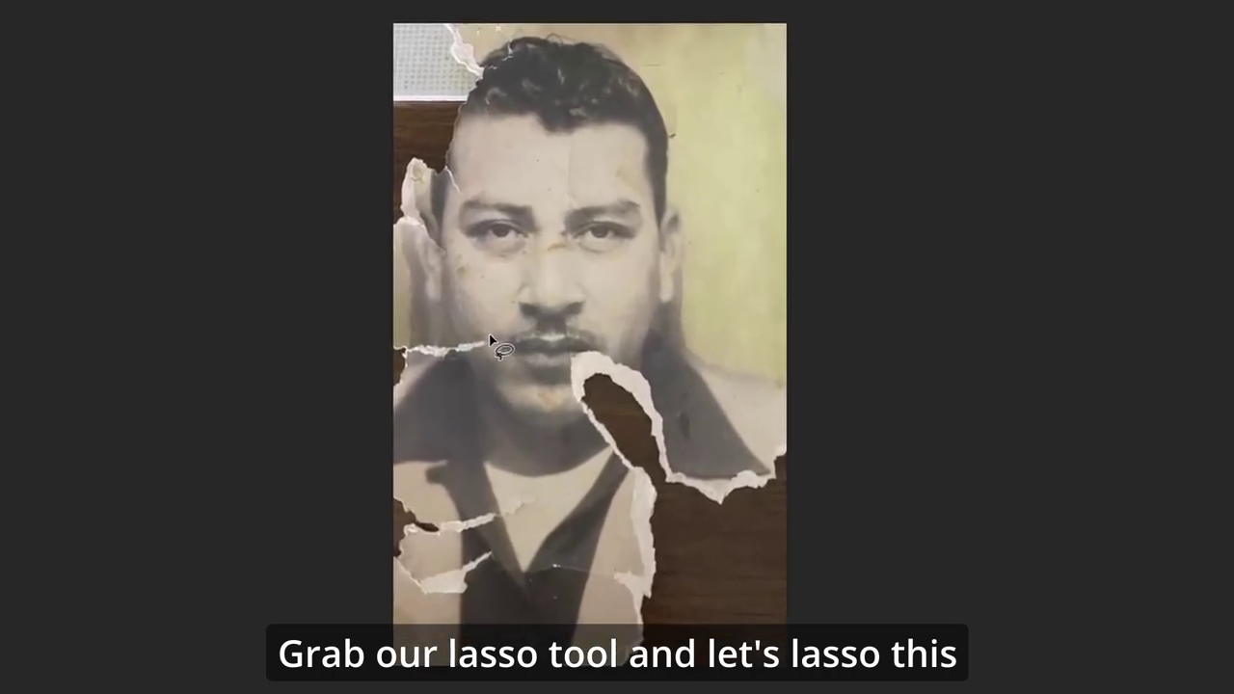
mouse_move(395, 342)
mouse_down()
mouse_move(361, 367)
mouse_move(361, 414)
mouse_move(394, 386)
mouse_move(471, 359)
mouse_move(469, 341)
mouse_move(436, 338)
mouse_up()
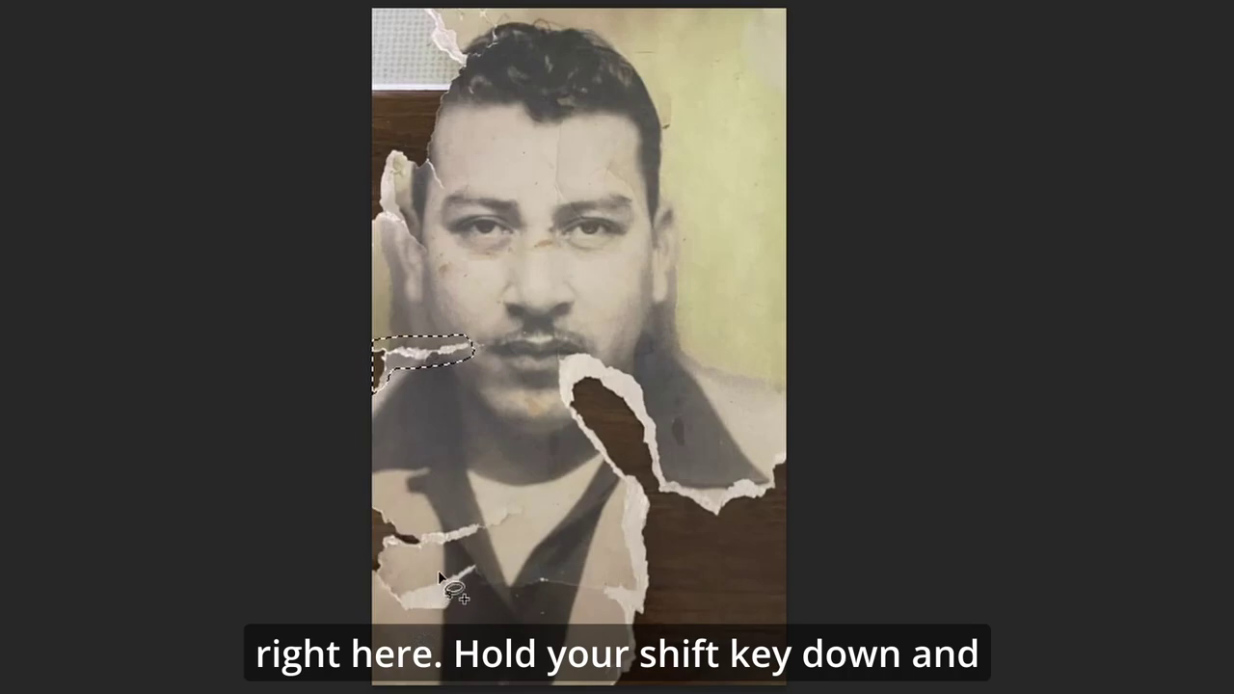
mouse_move(365, 571)
mouse_down()
mouse_move(501, 539)
mouse_move(544, 508)
mouse_move(354, 505)
mouse_move(333, 533)
mouse_move(349, 575)
mouse_move(429, 572)
mouse_move(354, 581)
mouse_move(369, 611)
mouse_move(412, 623)
mouse_move(459, 613)
mouse_move(486, 564)
mouse_up()
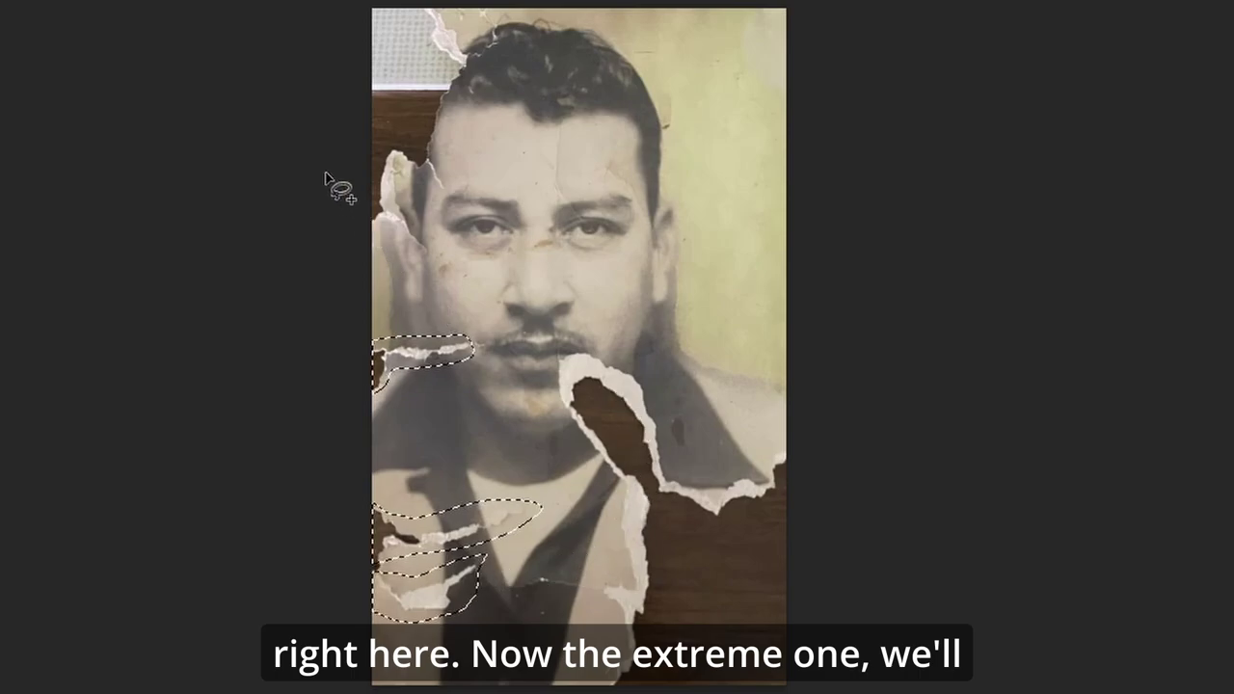
mouse_move(481, 9)
mouse_down()
mouse_move(433, 178)
mouse_move(383, 223)
mouse_move(362, 225)
mouse_move(382, 59)
mouse_move(381, 16)
mouse_move(368, 10)
mouse_move(486, 14)
mouse_up()
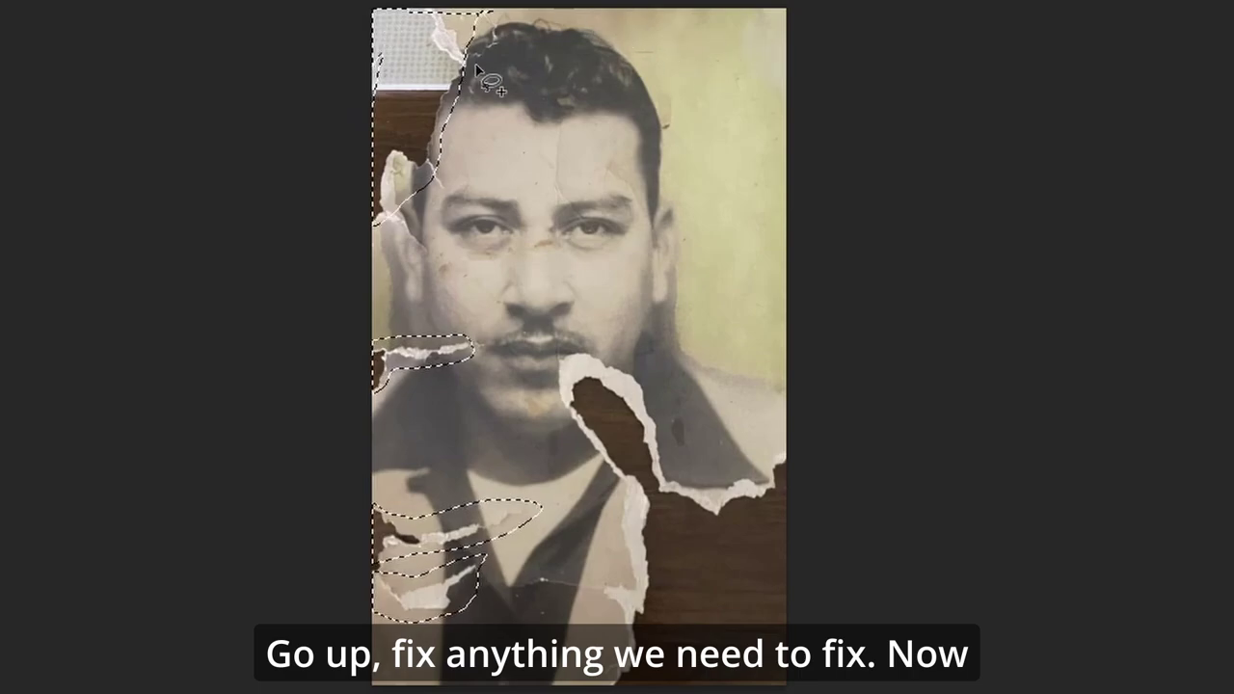
drag(387, 39, 354, 92)
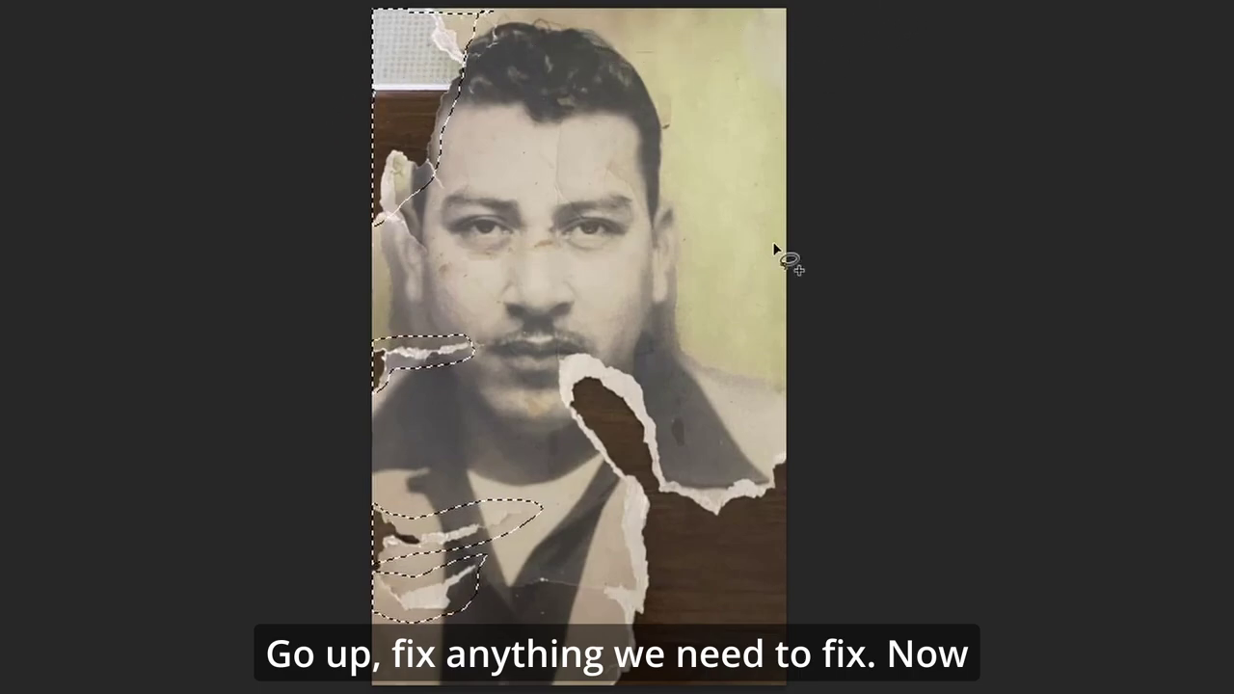
mouse_move(848, 441)
mouse_down()
mouse_move(826, 457)
mouse_move(730, 473)
mouse_move(683, 461)
mouse_move(621, 361)
mouse_move(578, 349)
mouse_move(555, 381)
mouse_move(607, 573)
mouse_move(591, 686)
mouse_move(868, 637)
mouse_move(871, 488)
mouse_move(887, 440)
mouse_up()
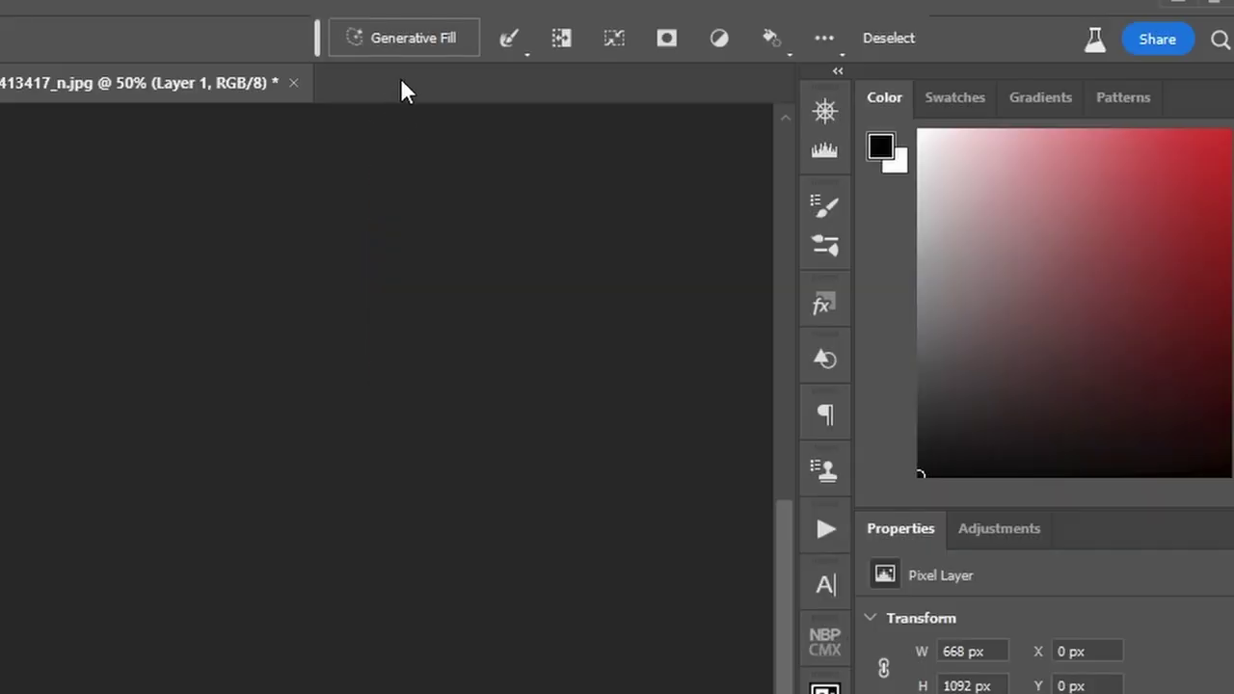
- Run Generative Fill on the selected damaged areas with the prompt "remove"
click(390, 37)
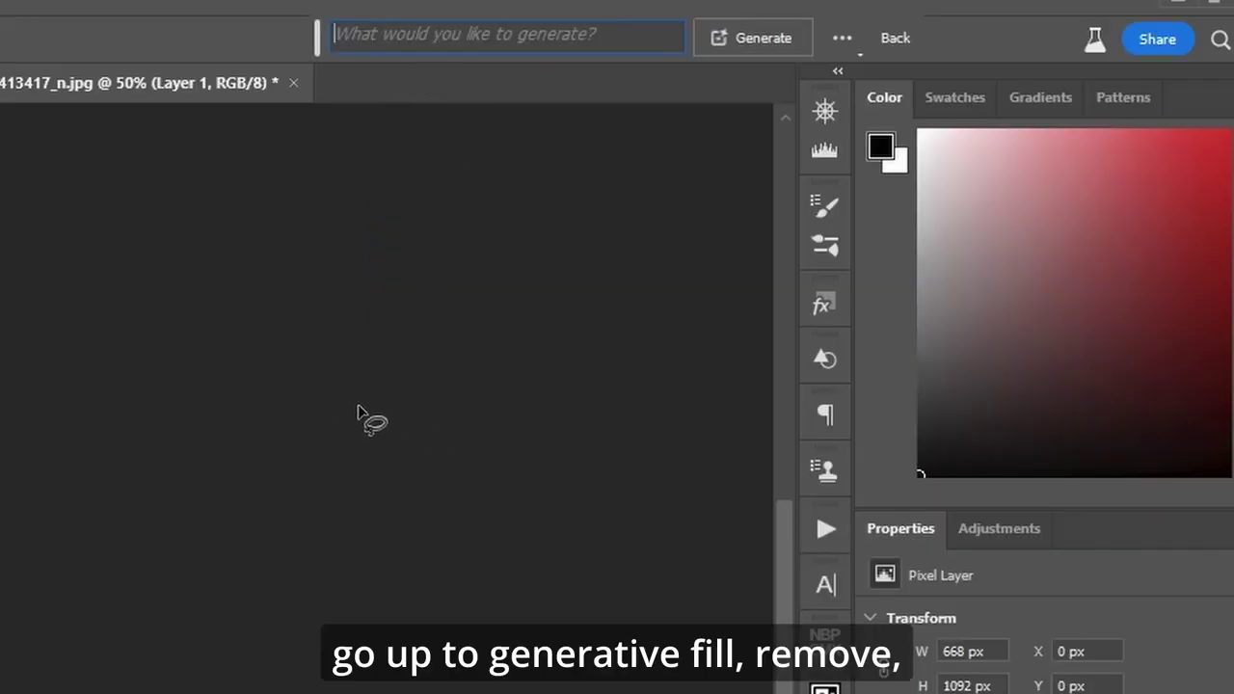
text(remove)
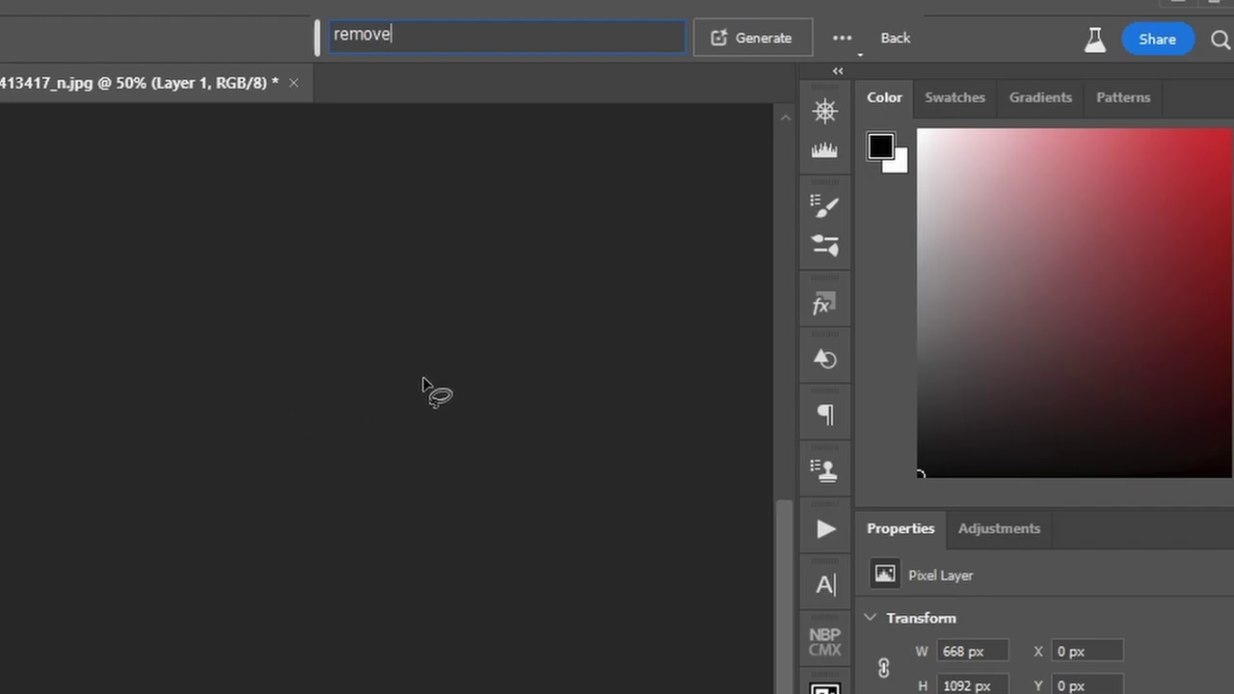
click(756, 38)
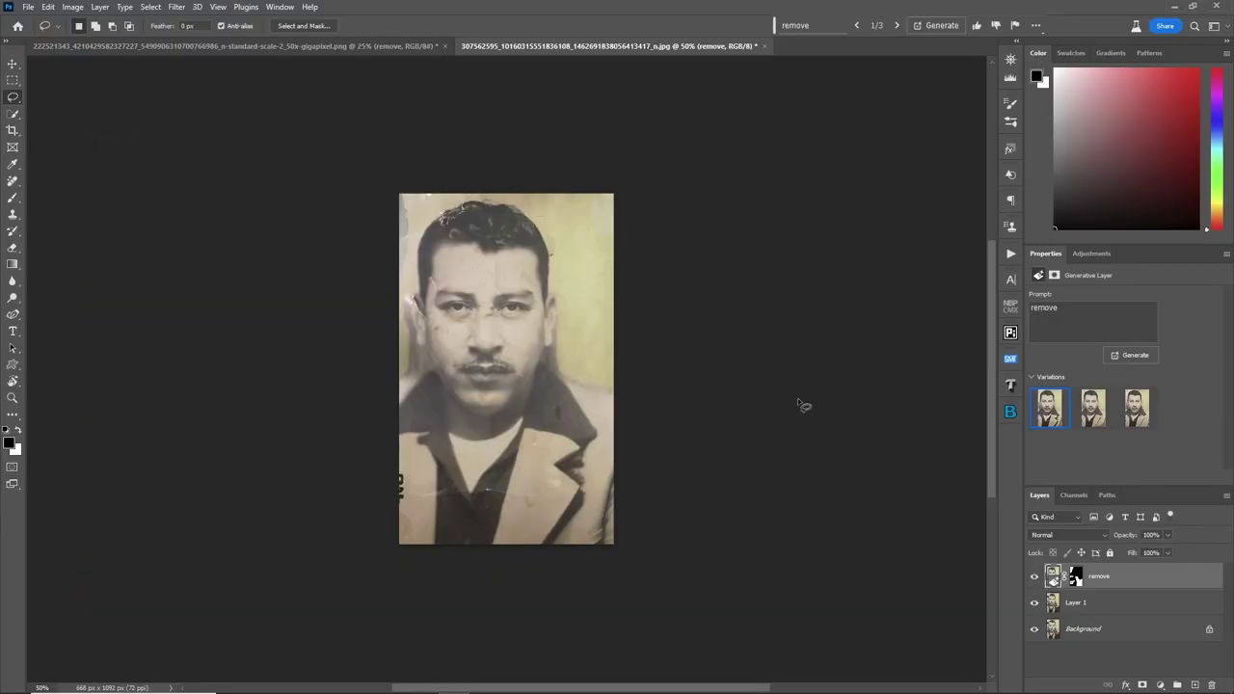
- Compare the three variations of the damage removal on the man's portrait and keep the third one
click(1091, 411)
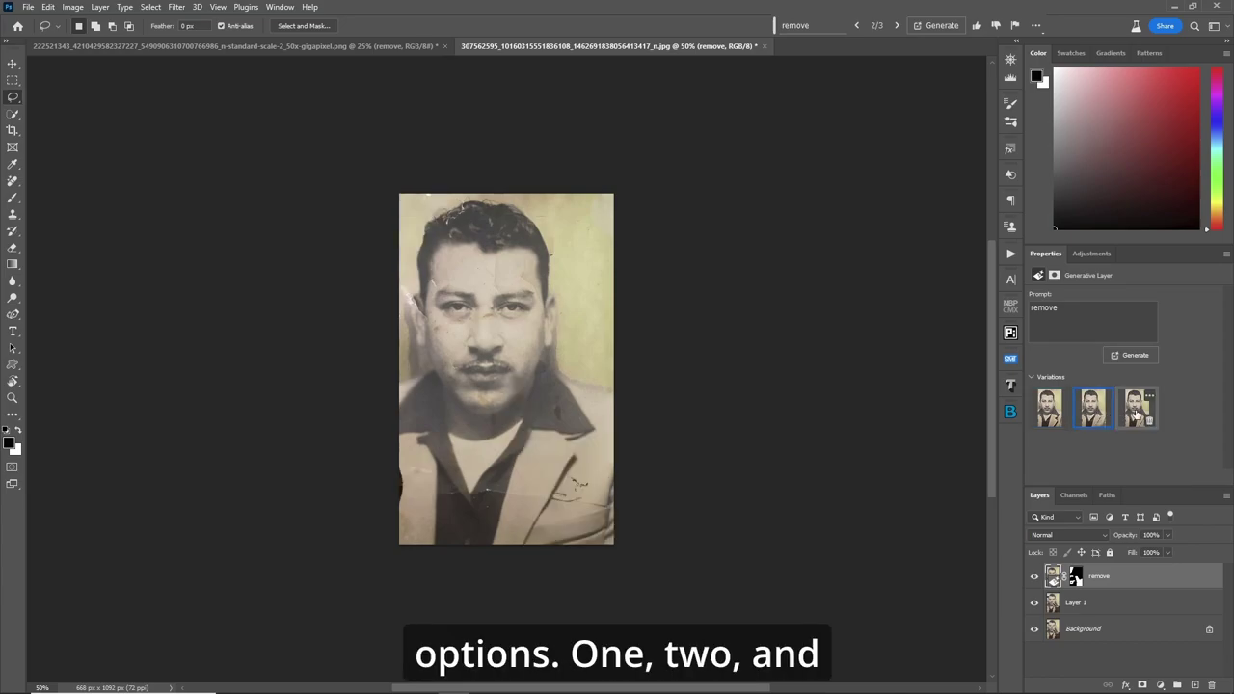
click(1137, 415)
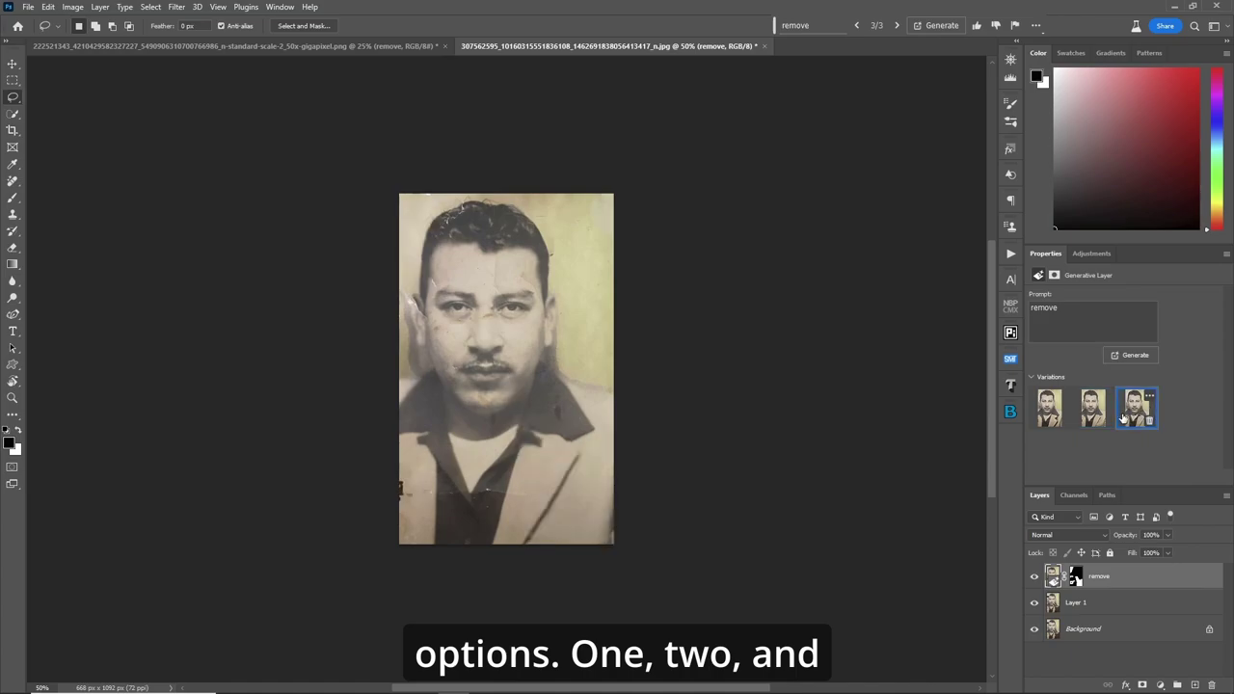
click(1060, 414)
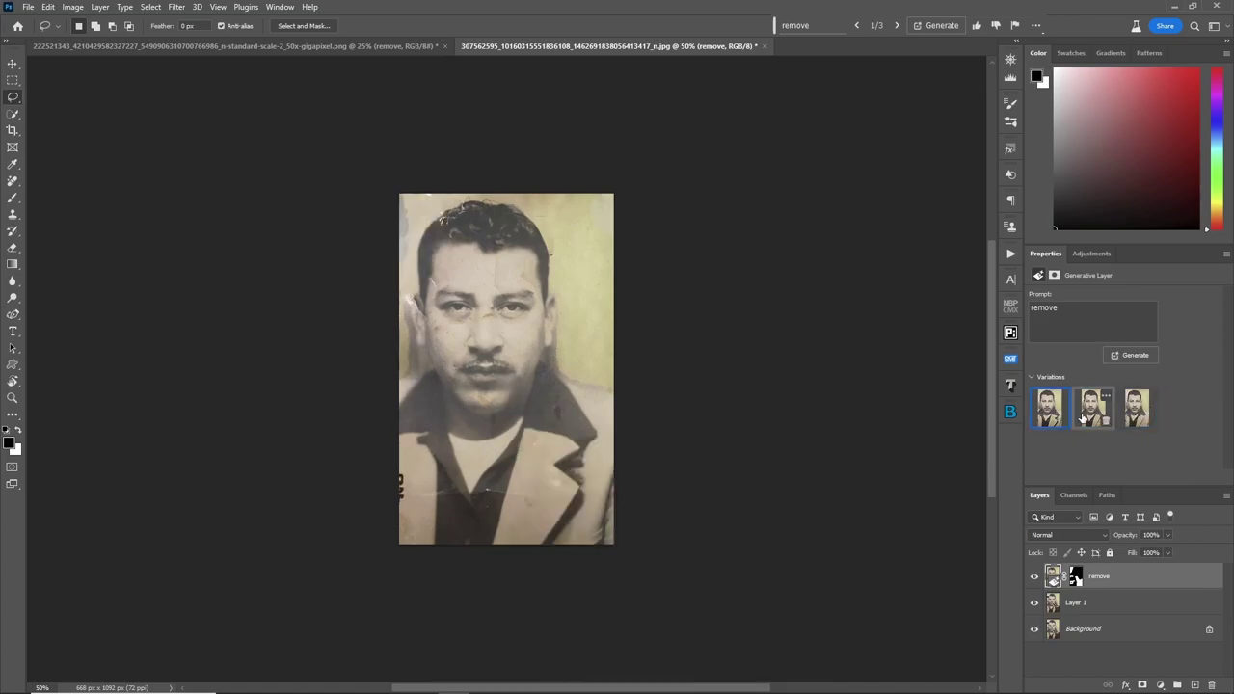
click(1137, 414)
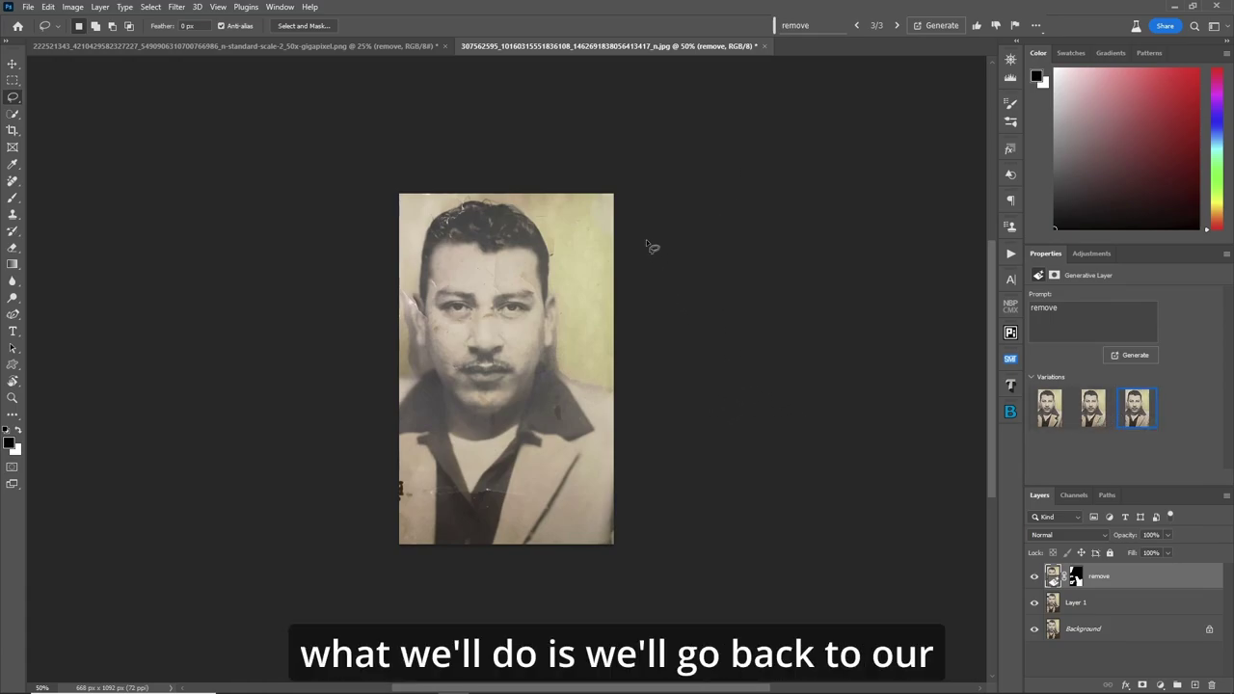
- Extend the canvas on all four sides to about 1052 by 1416 px with Generative Expand, leaving the prompt empty
key(c)
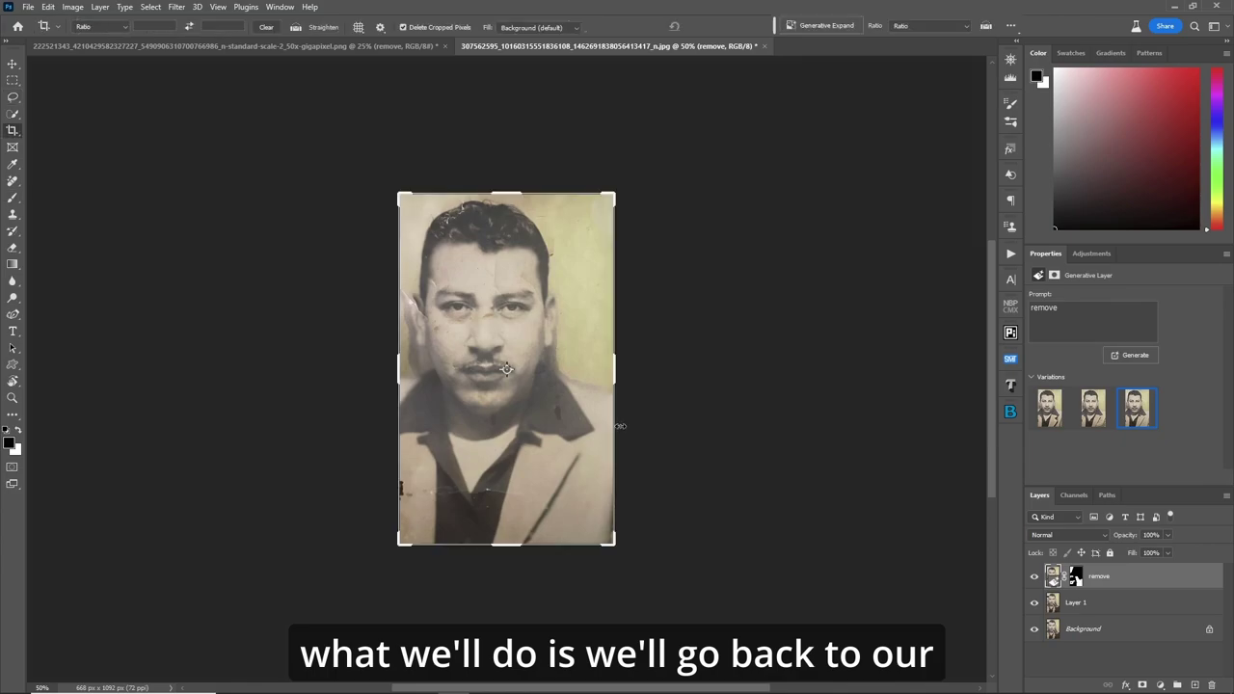
click(577, 30)
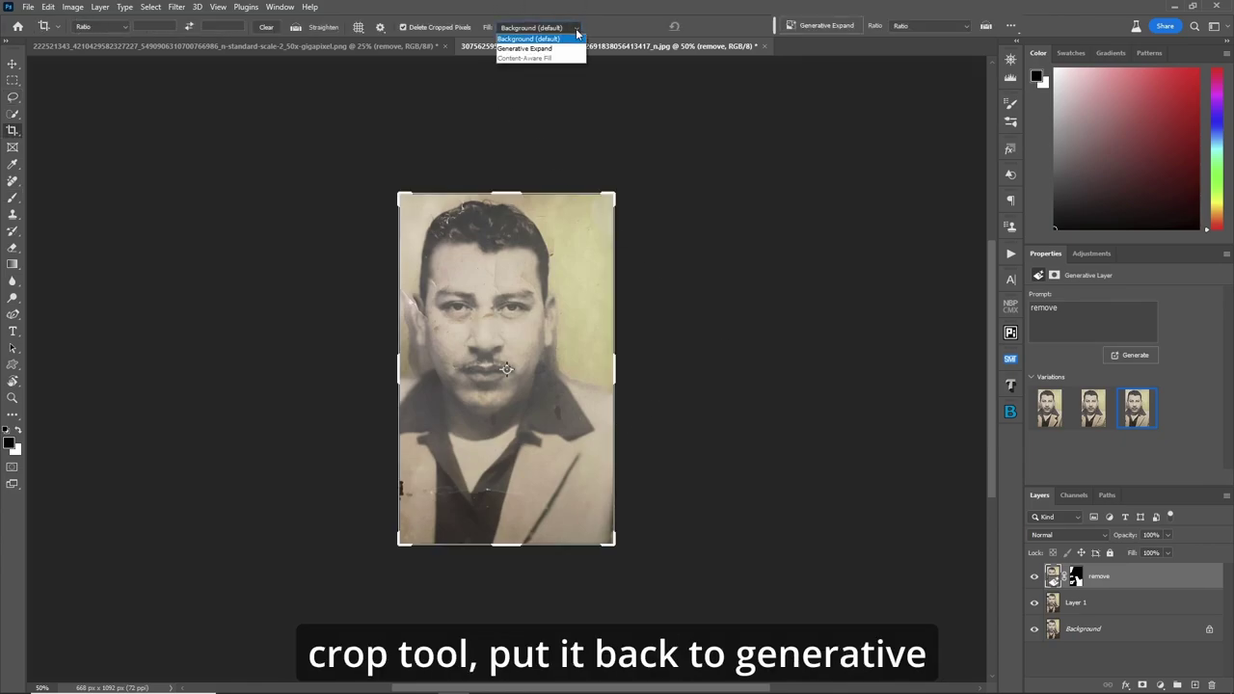
click(555, 49)
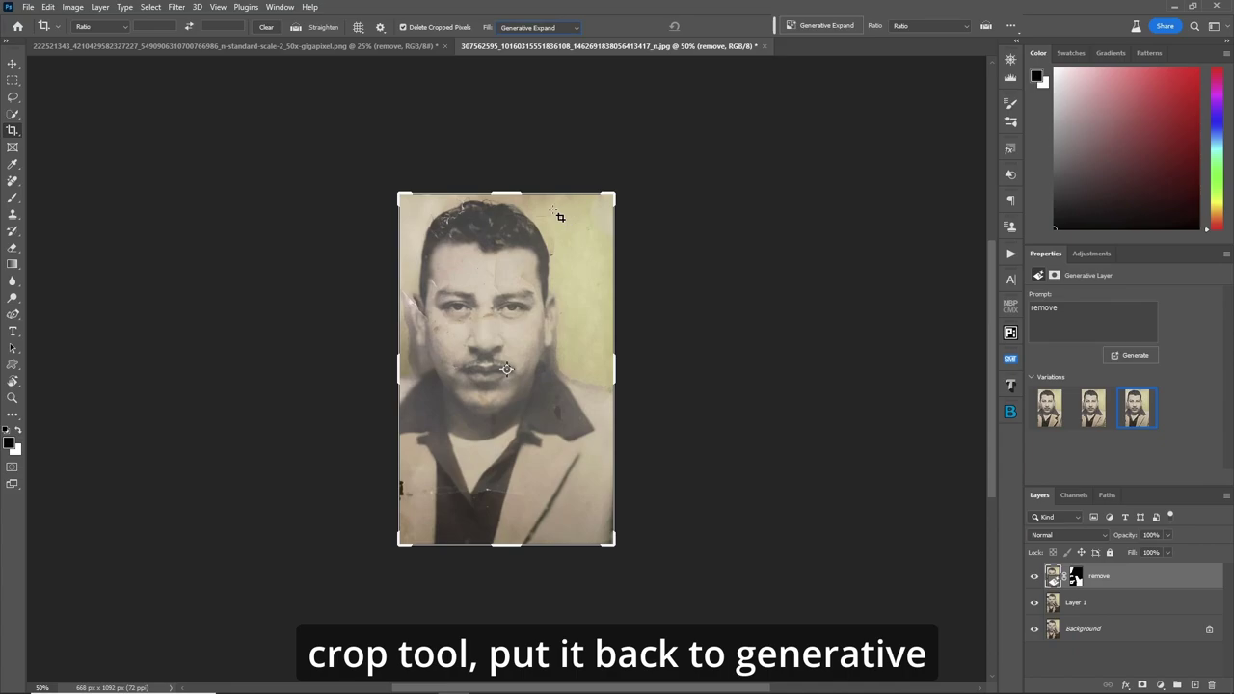
drag(506, 193, 509, 169)
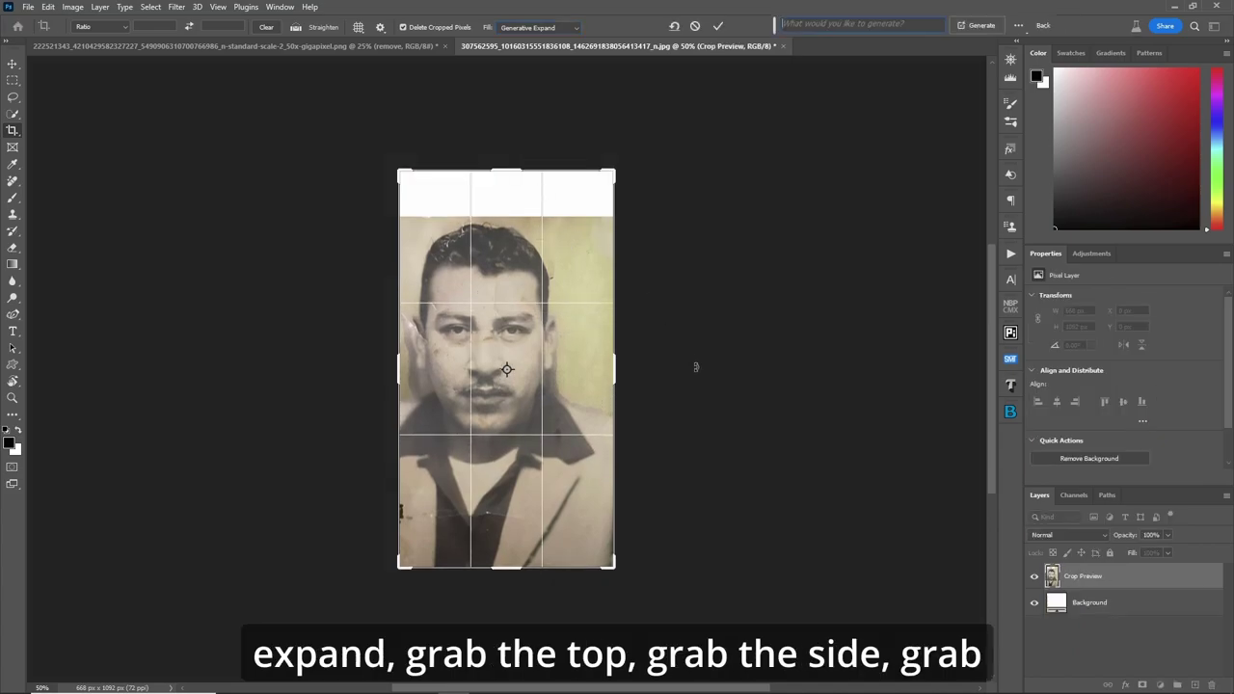
drag(615, 372, 644, 359)
drag(369, 371, 336, 366)
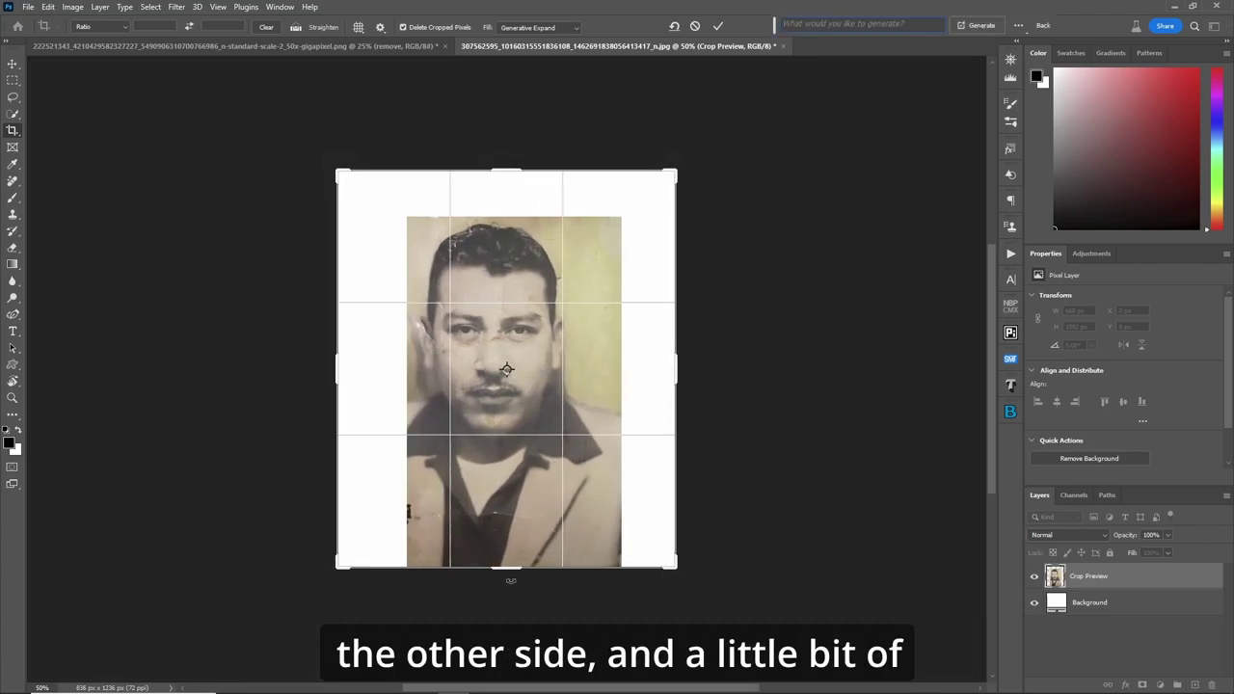
drag(508, 581, 508, 597)
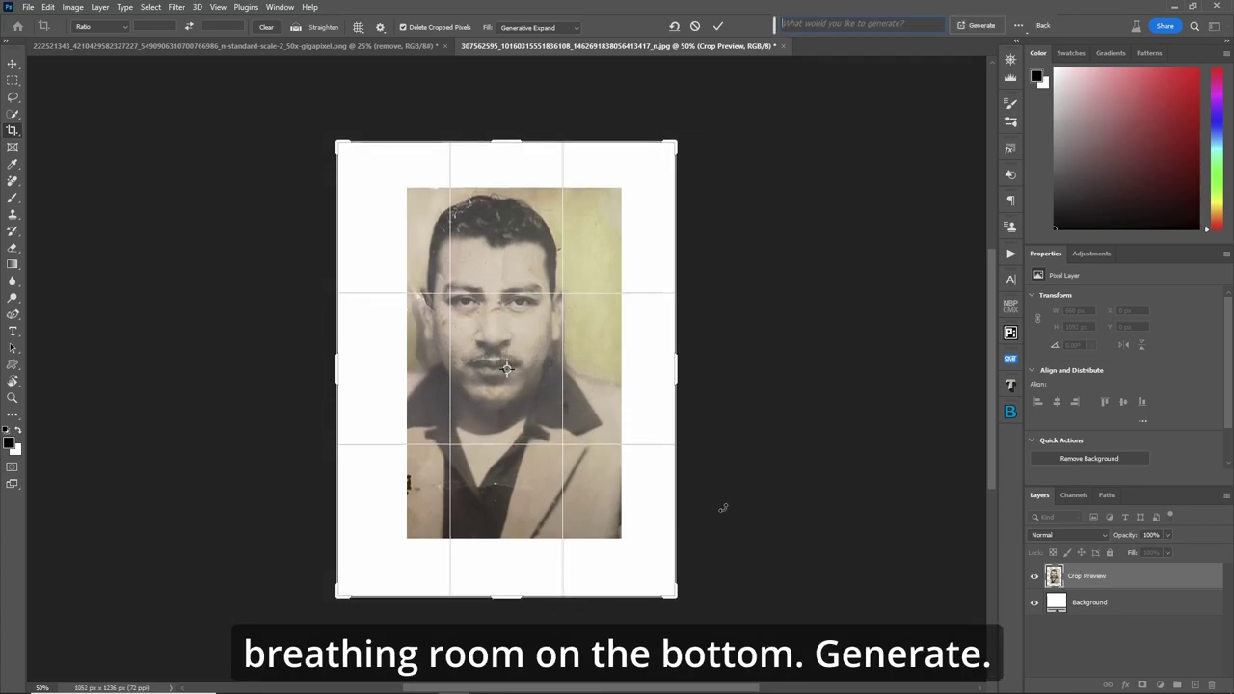
click(979, 26)
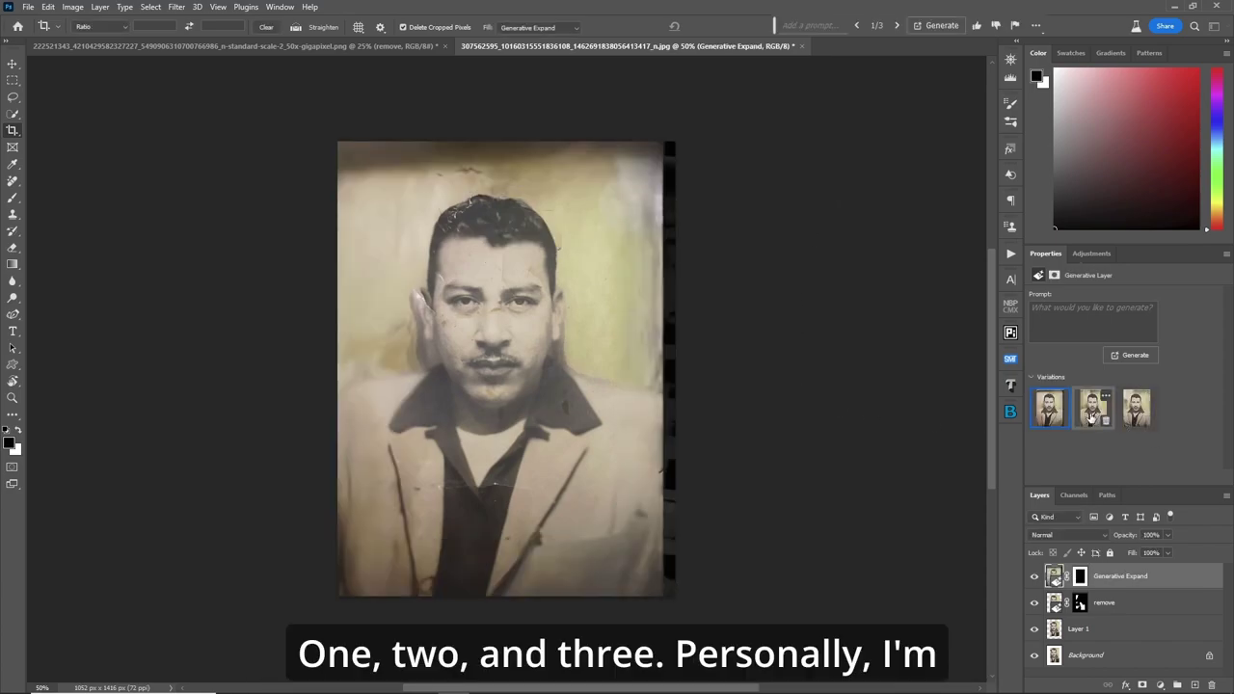
- Compare the three variations of the expanded portrait with each other
click(1093, 417)
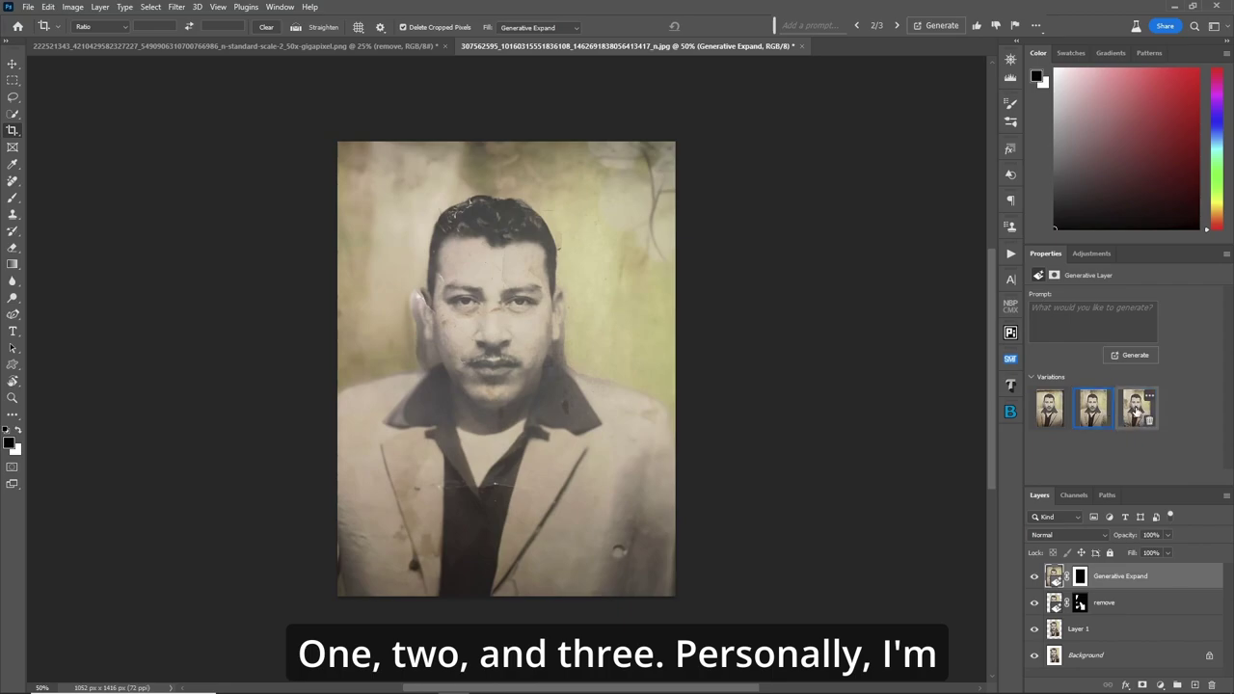
click(1135, 413)
click(1093, 410)
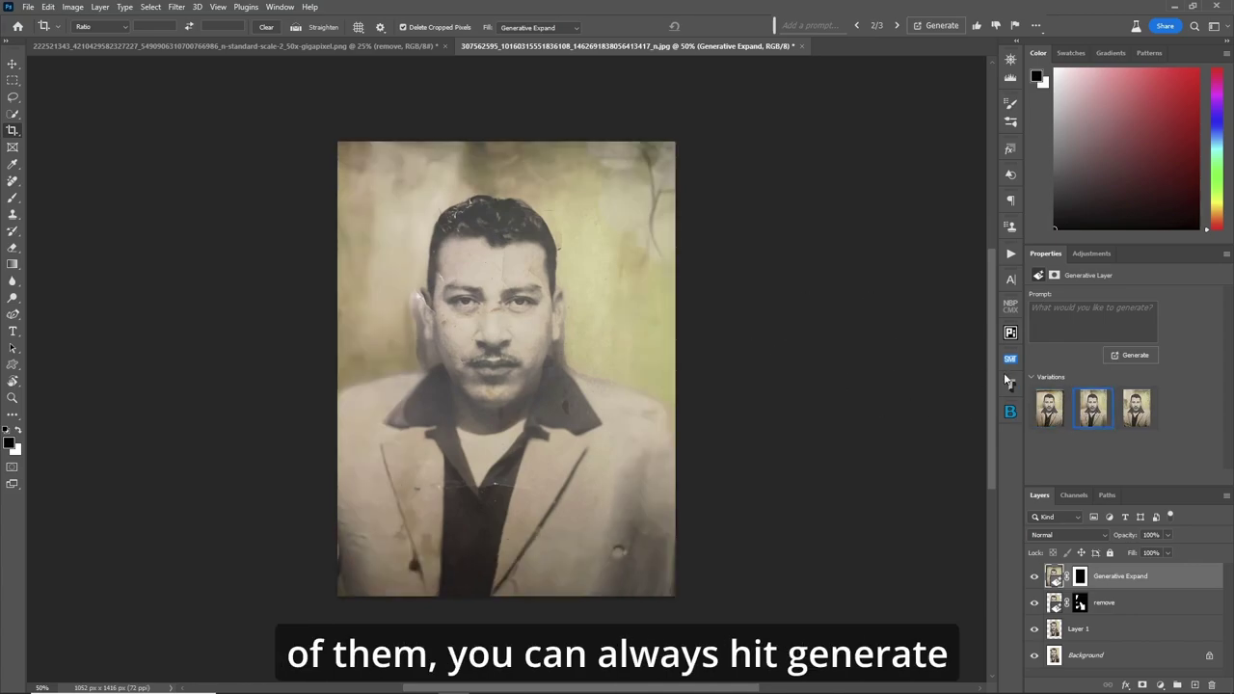
- Generate another set of Generative Expand variations, compare the new ones and choose the third
click(1134, 355)
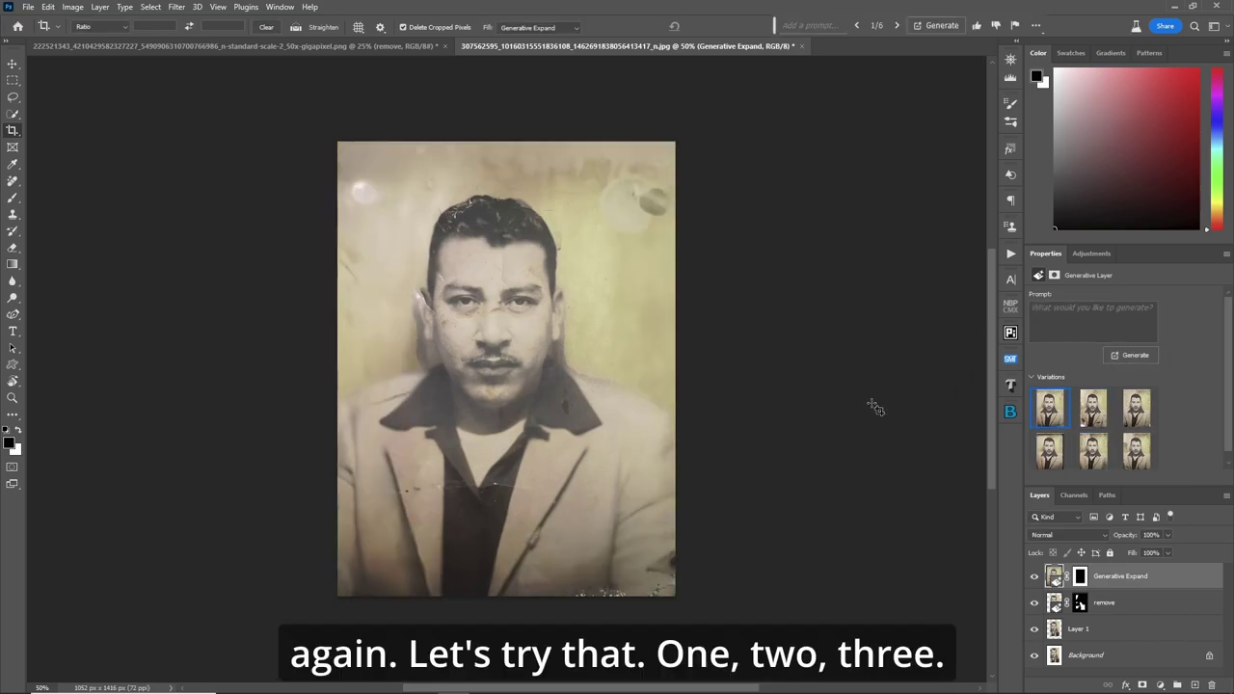
click(1092, 412)
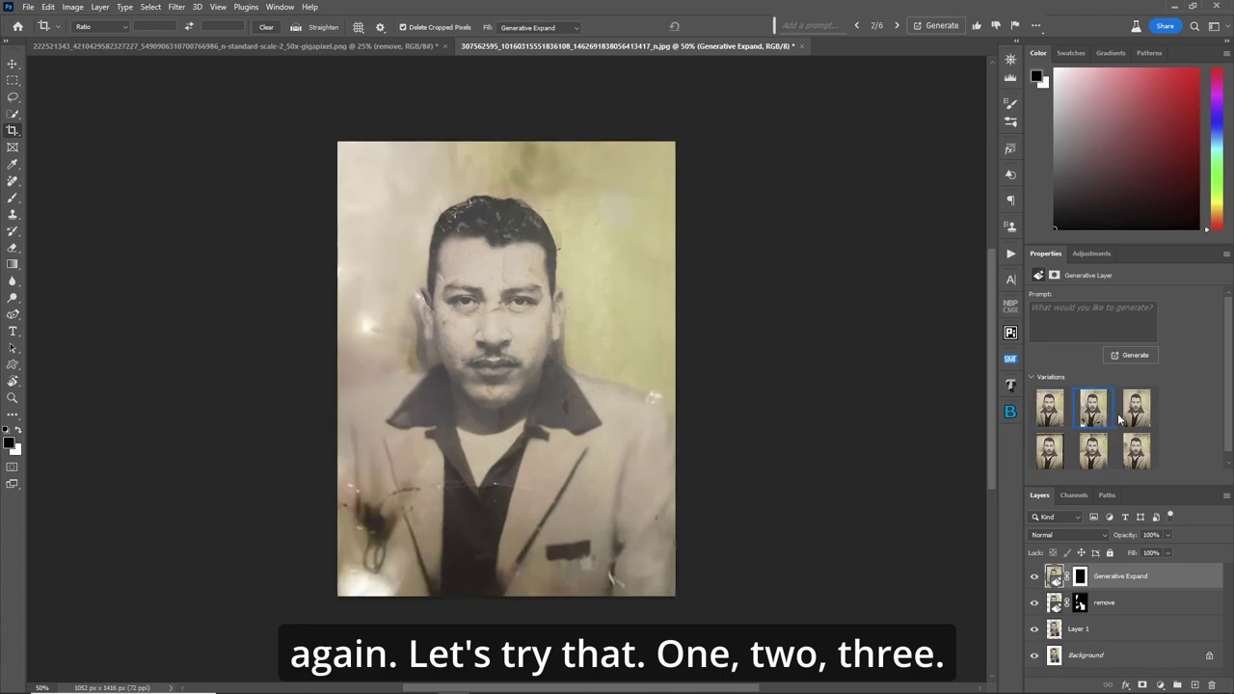
click(1124, 412)
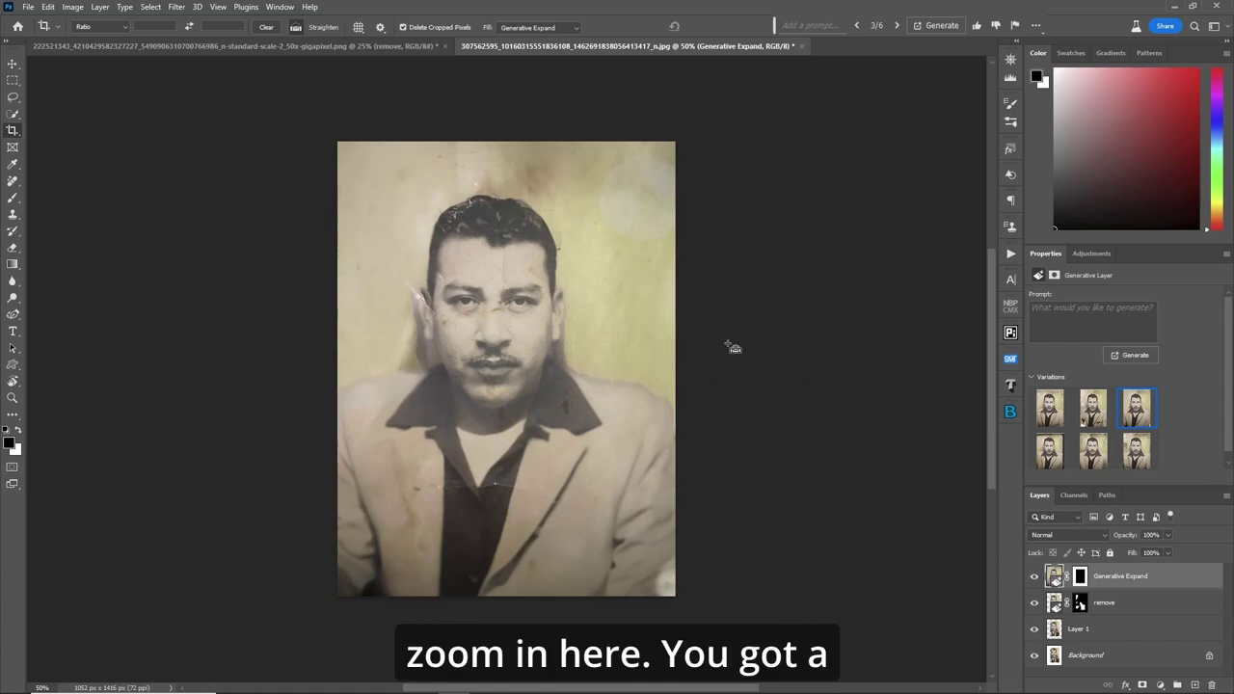
- Select the vertical crease running down the man's forehead to the brow and remove it with Generative Fill, using the prompt "remove"
key(ctrl+plus)
key(ctrl+plus)
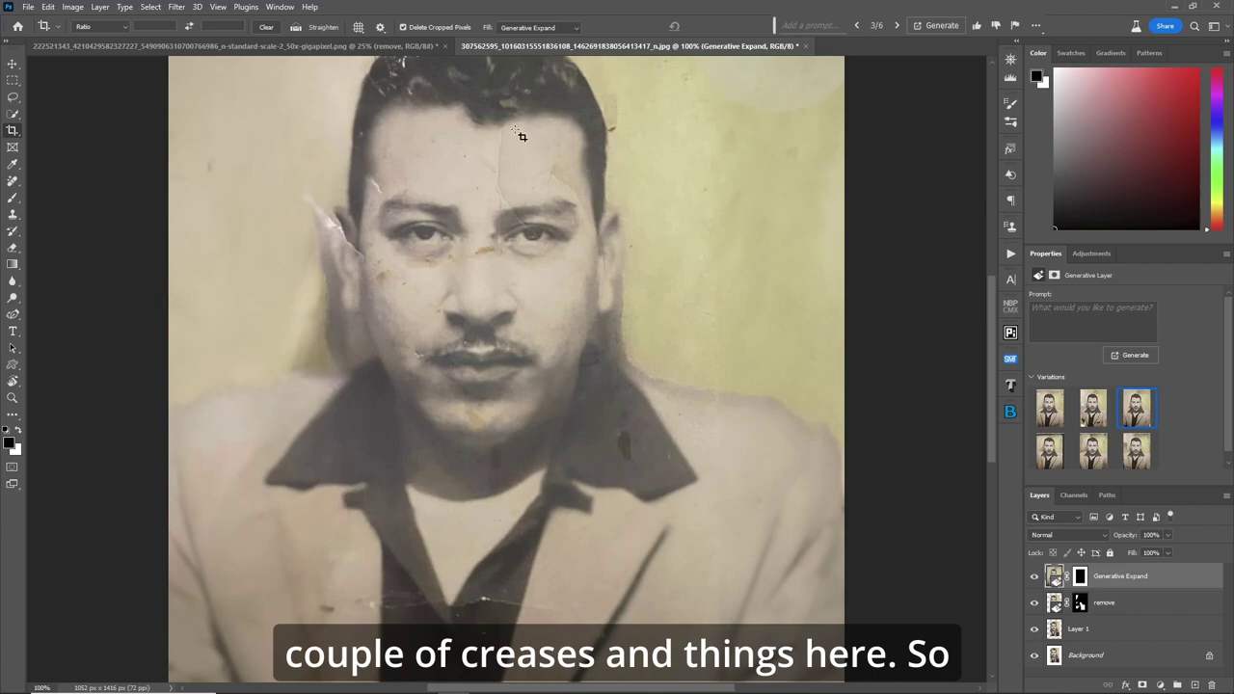
key(r)
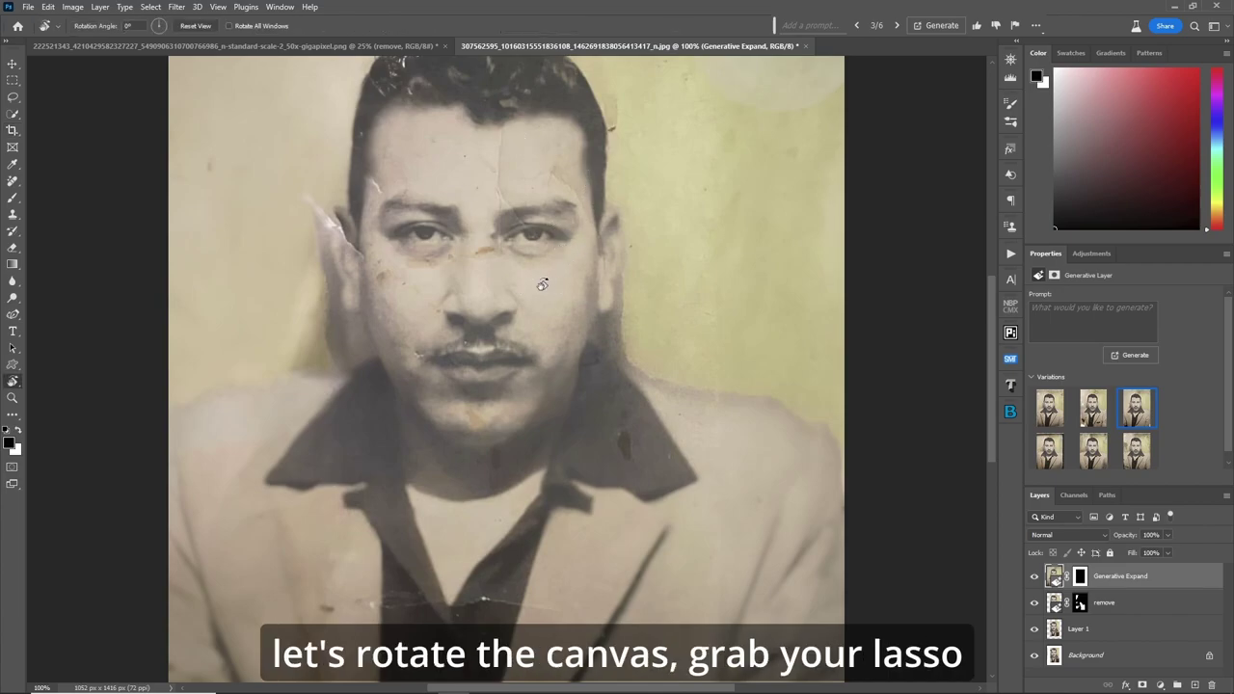
drag(469, 439, 602, 450)
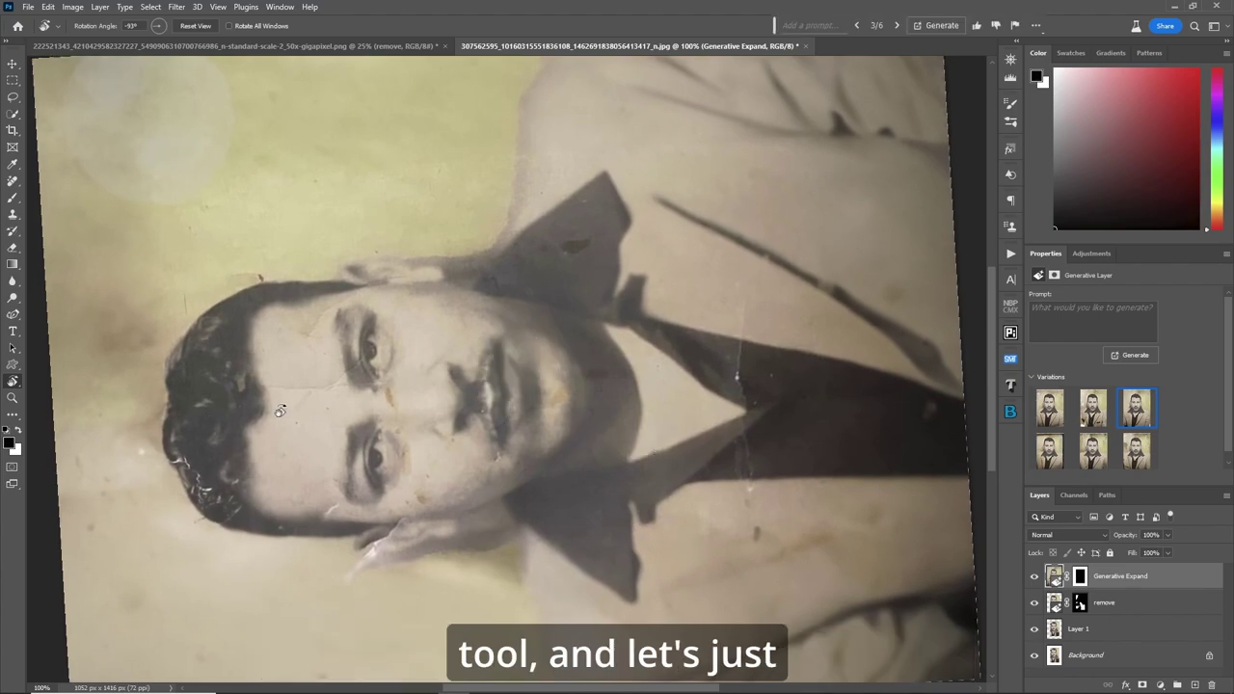
key(l)
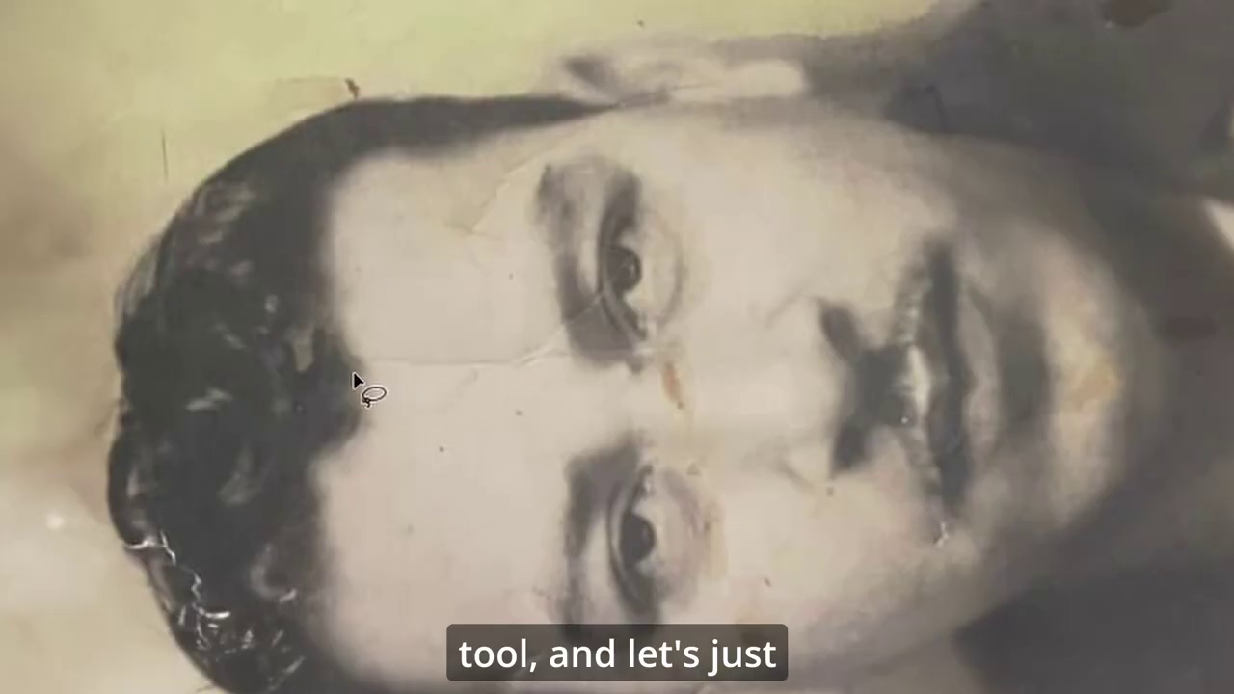
mouse_move(393, 379)
mouse_down()
mouse_move(489, 376)
mouse_move(691, 343)
mouse_move(638, 334)
mouse_move(349, 367)
mouse_up()
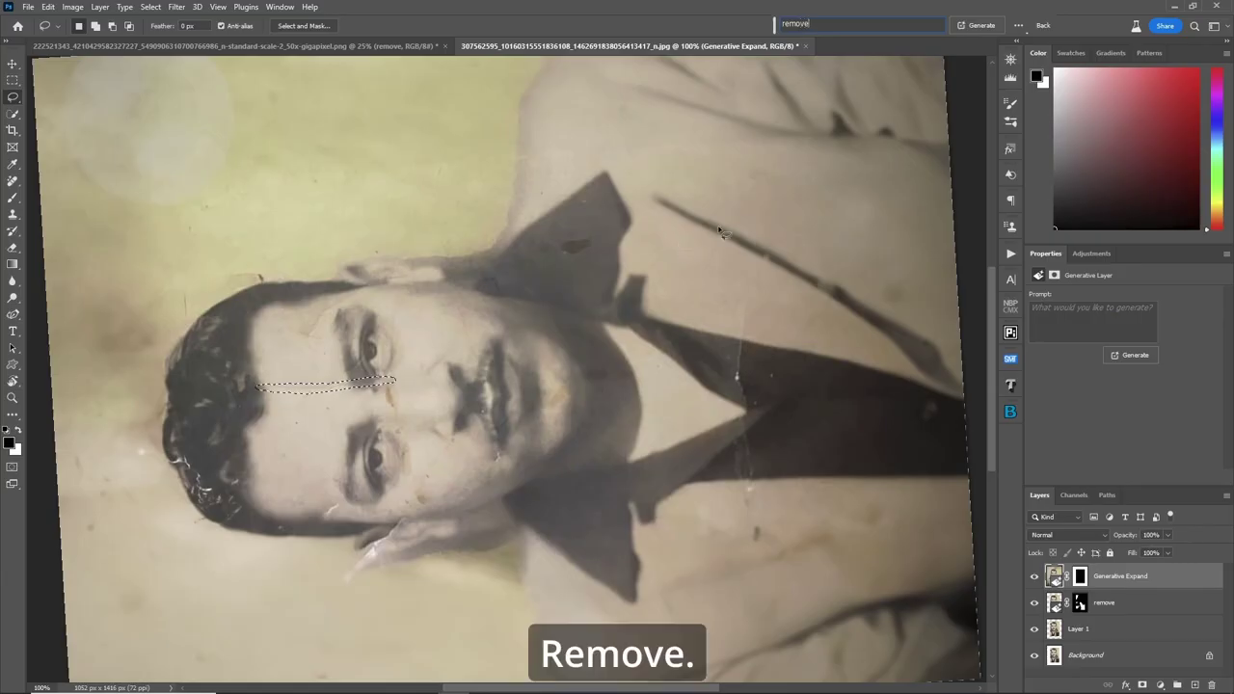
click(976, 25)
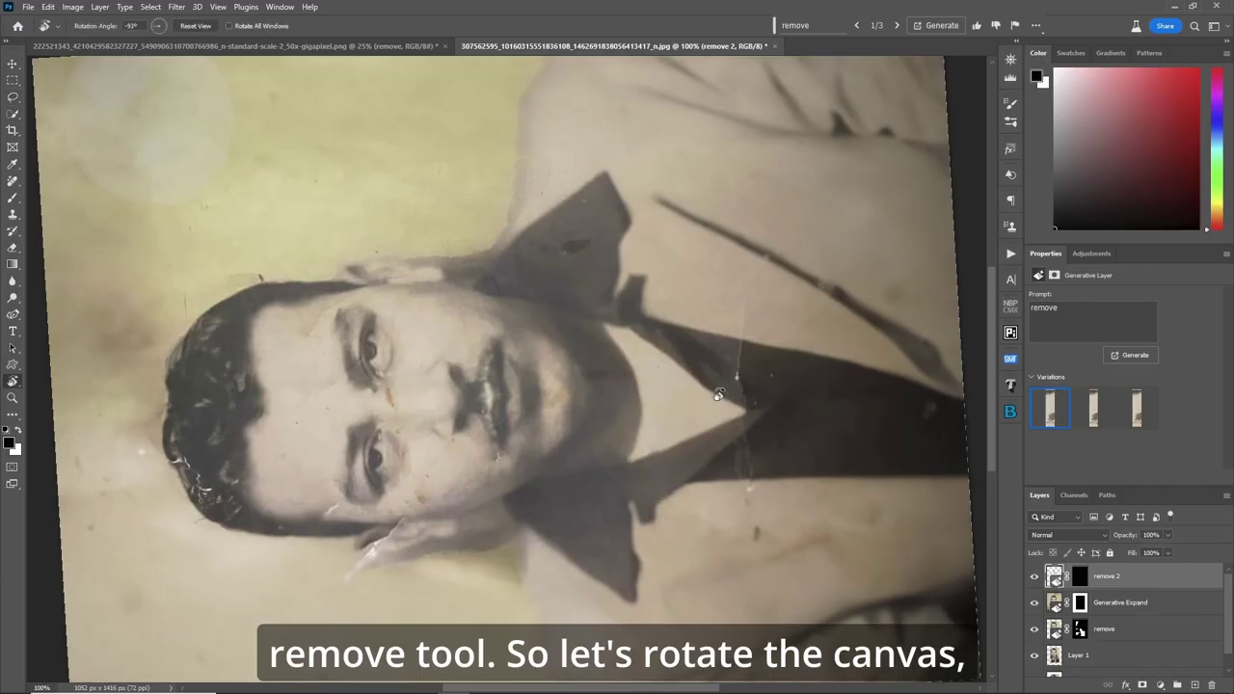
key(Escape)
key(ctrl+0)
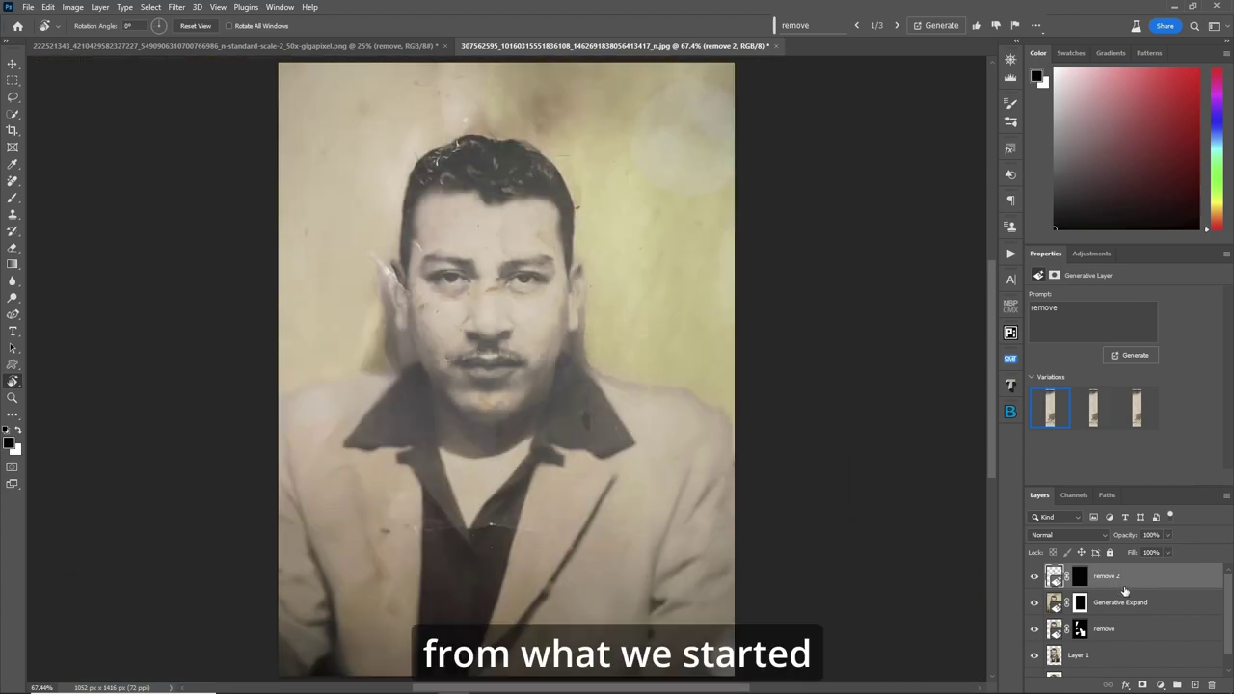
- Stamp all visible layers into a new top layer, hide the generative layers, and compare the merged restoration with the original torn photo
key(ctrl+shift+alt+e)
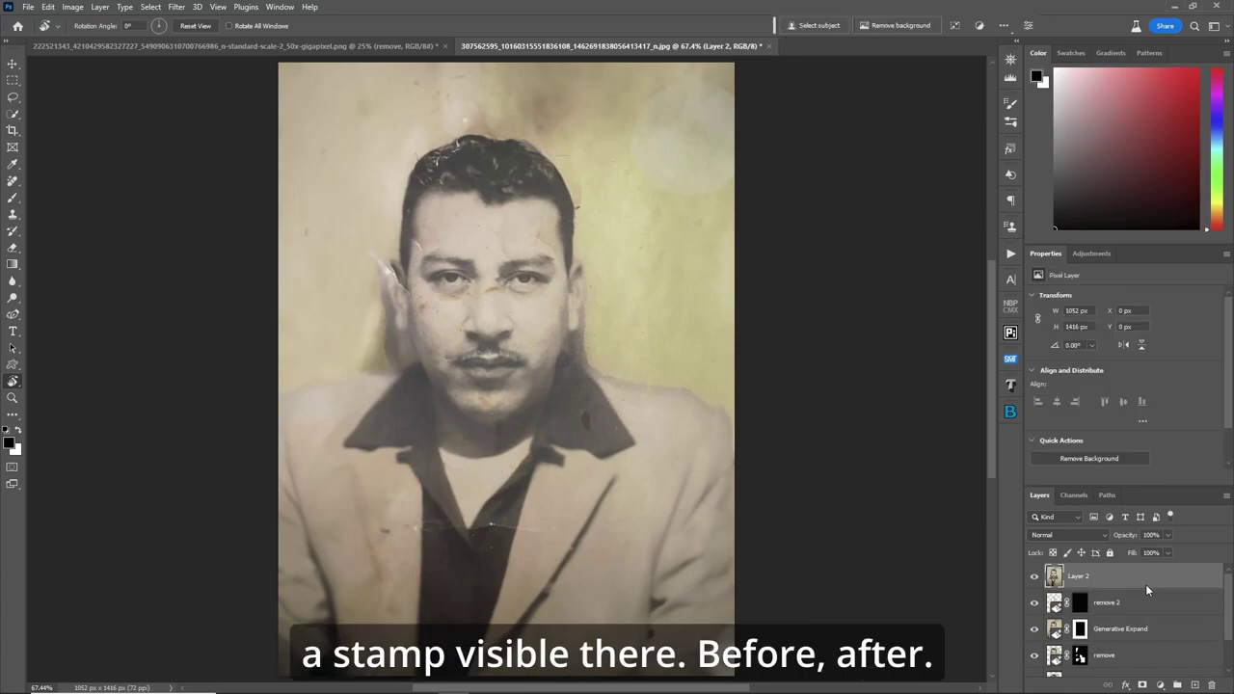
click(1035, 575)
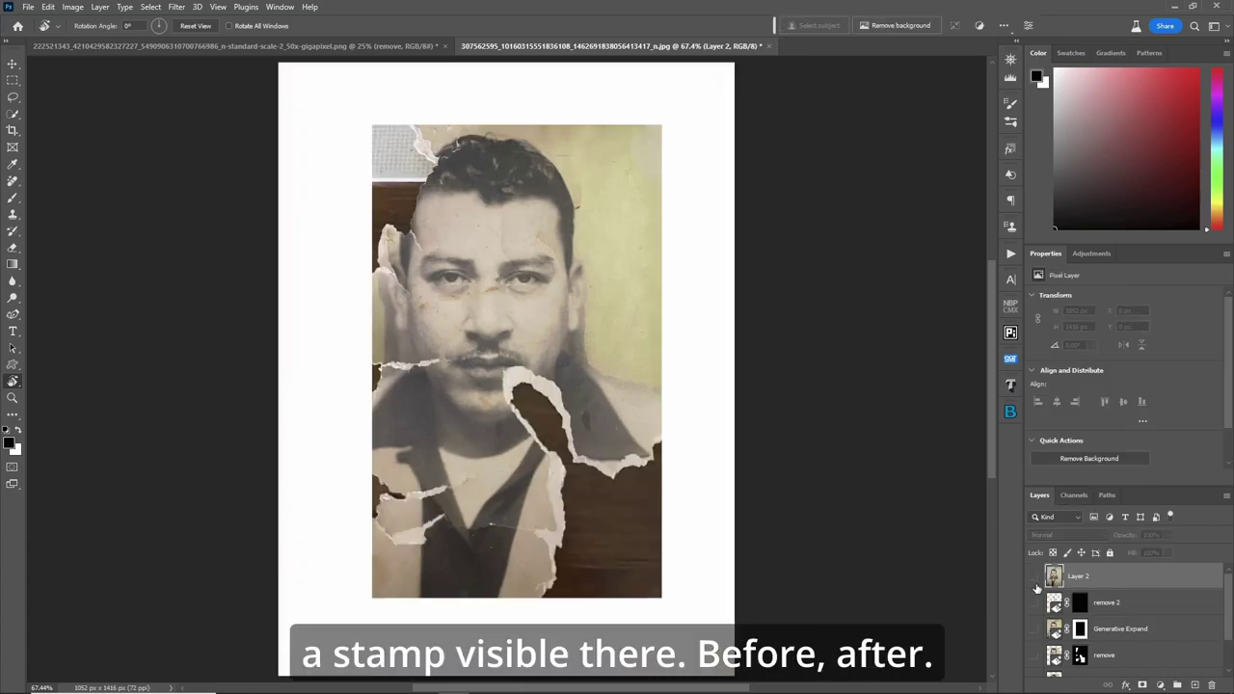
click(1035, 576)
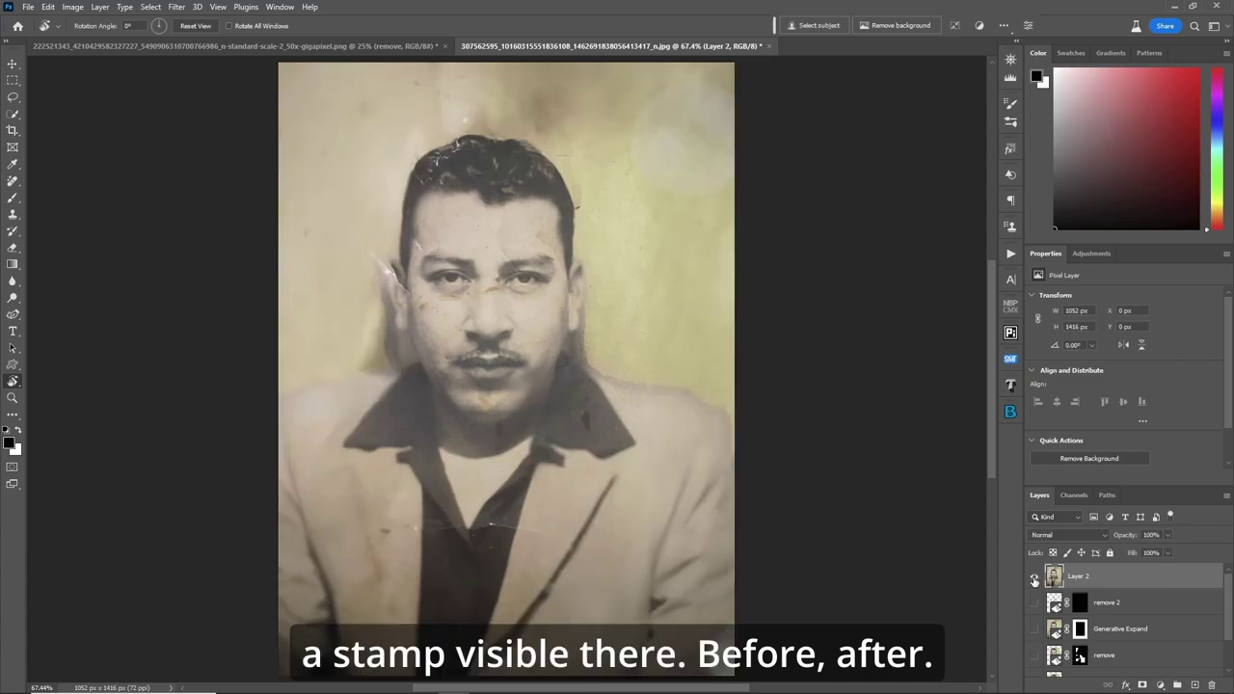